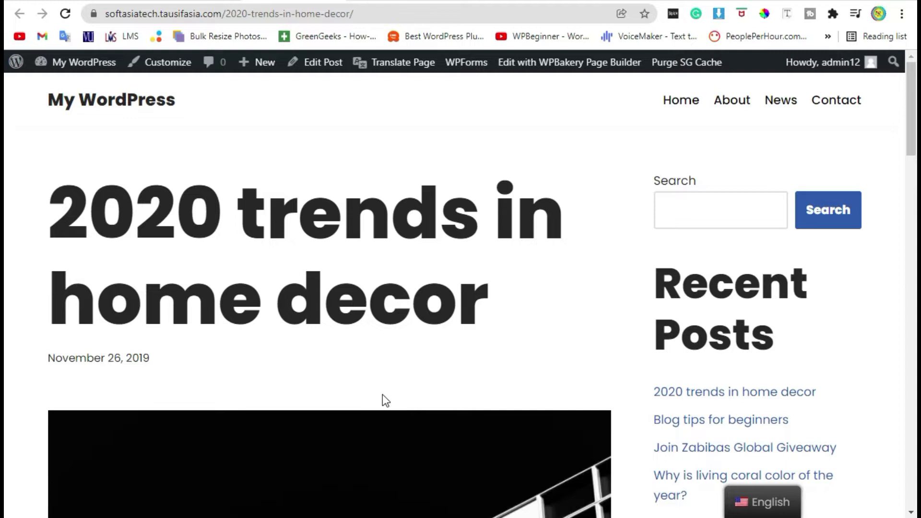
# Step: Scroll through the open post and clear a stray text selection in a paragraph
pyautogui.scroll(-2, 382, 395)
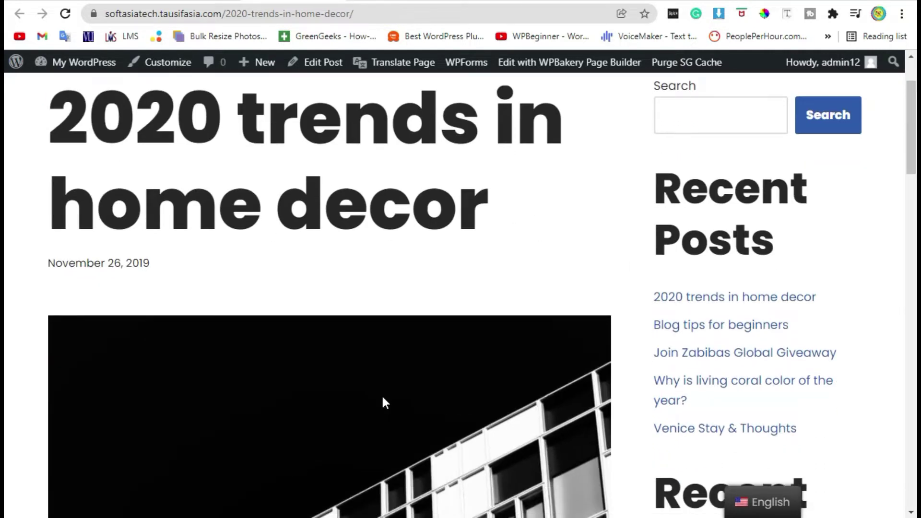
pyautogui.scroll(-4, 383, 402)
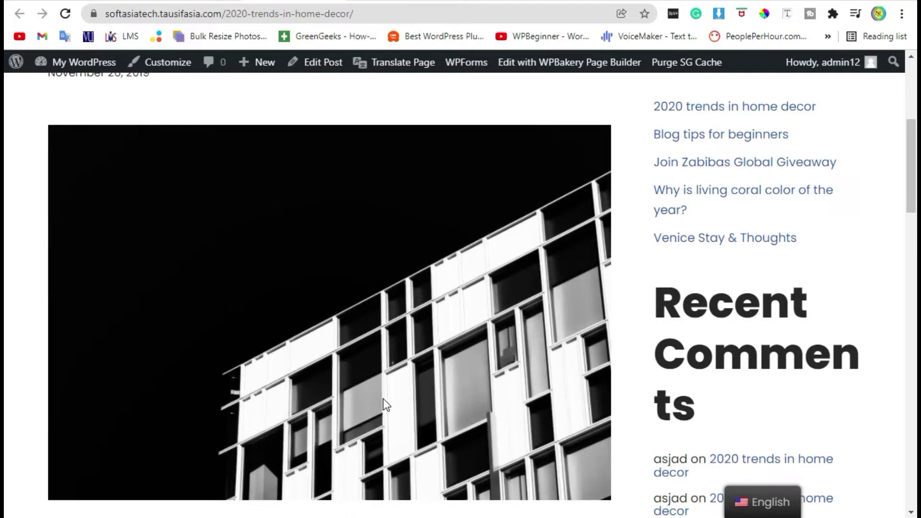
pyautogui.scroll(-2, 386, 405)
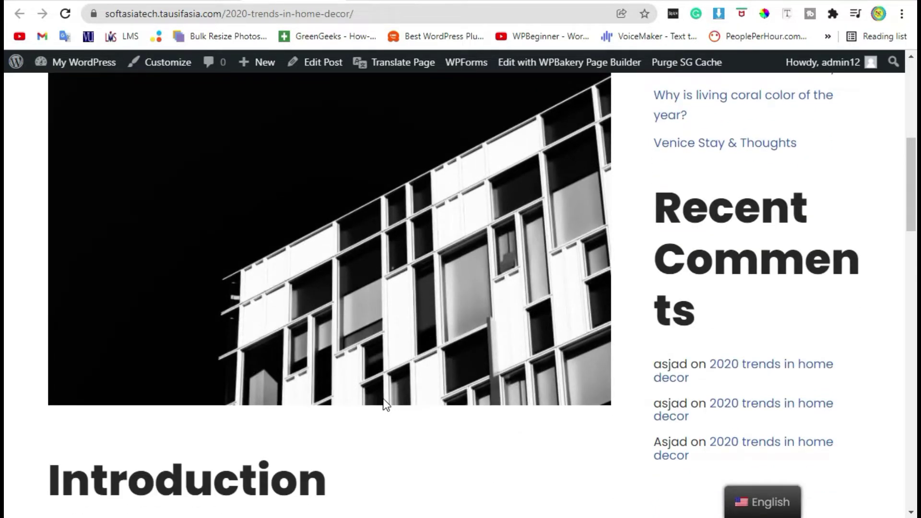
pyautogui.scroll(-4, 386, 404)
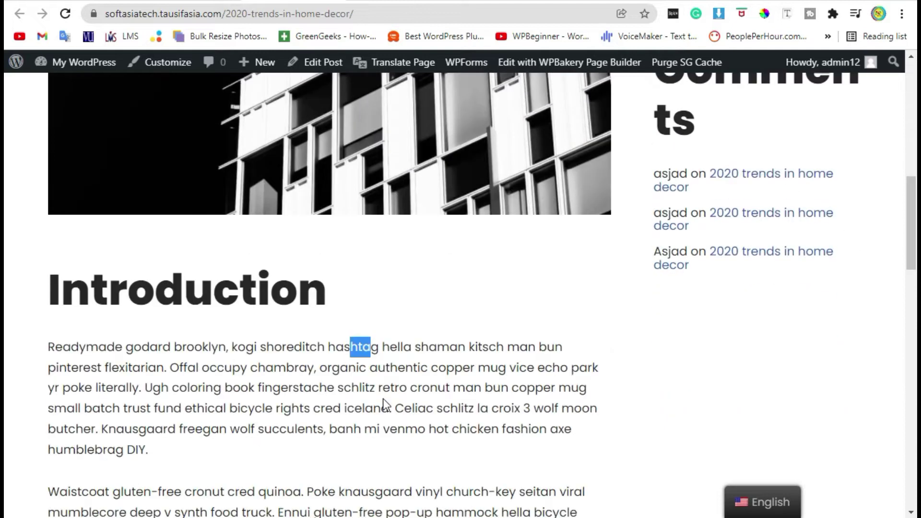
pyautogui.scroll(-4, 386, 405)
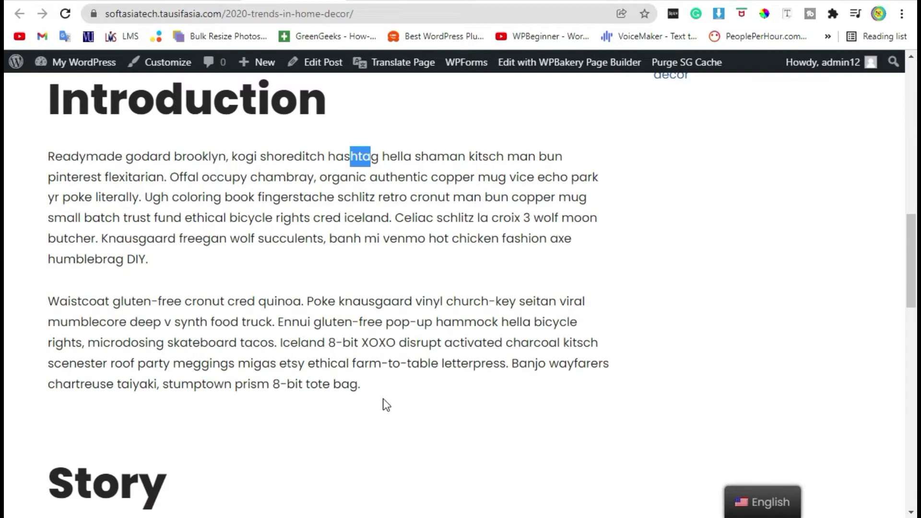
pyautogui.click(384, 397)
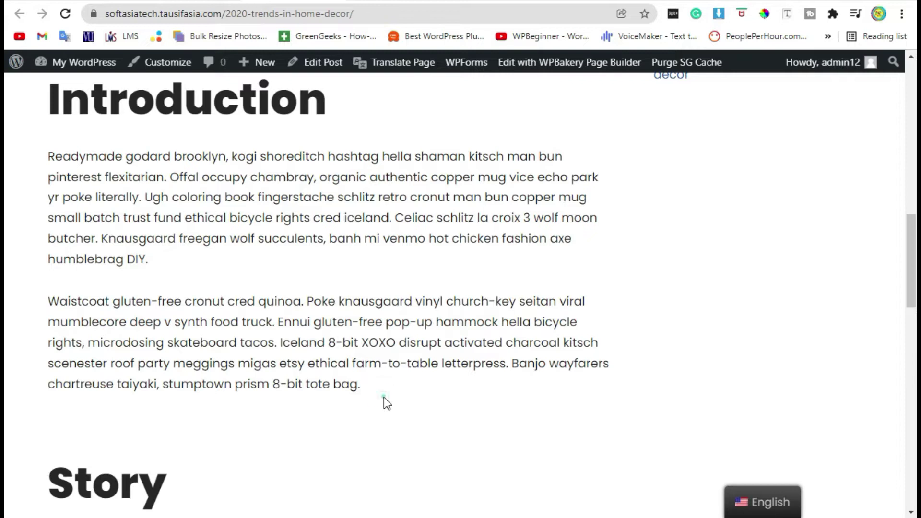
pyautogui.scroll(2, 384, 397)
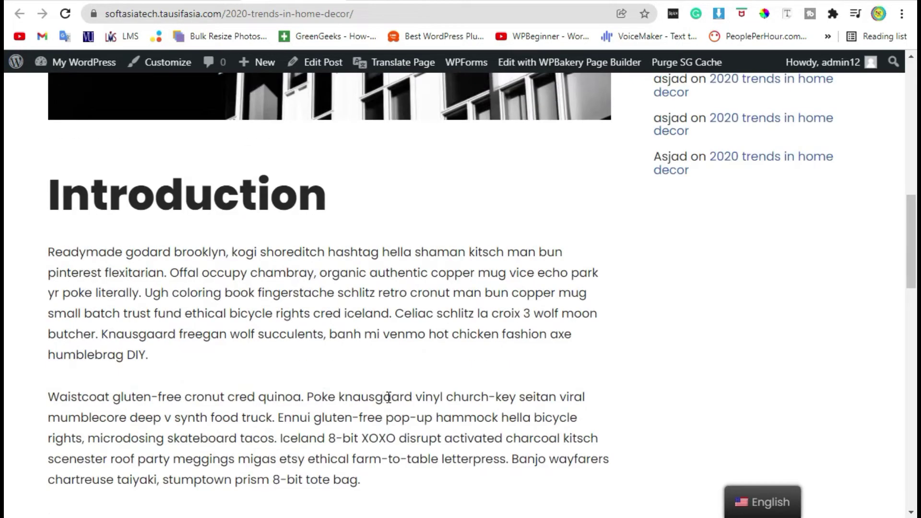
pyautogui.scroll(4, 389, 397)
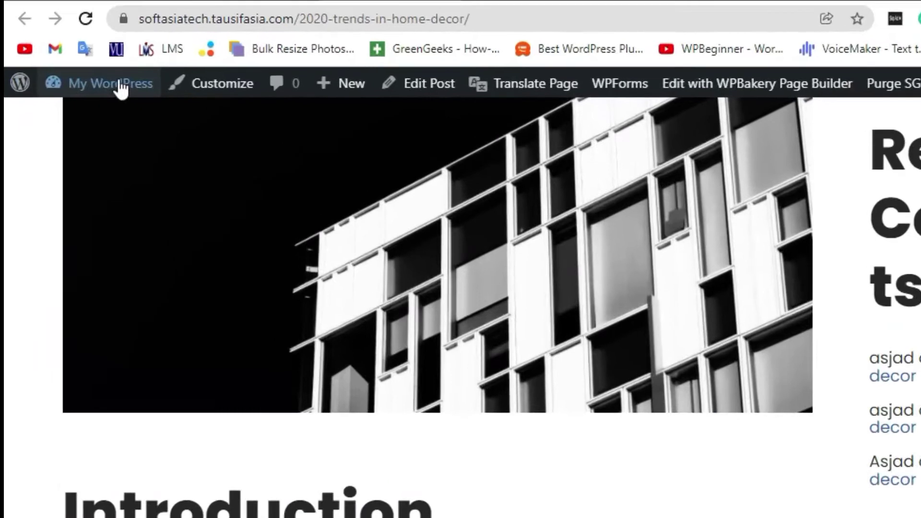
# Step: Go to the site's admin dashboard and open the Posts section
pyautogui.moveTo(87, 64)
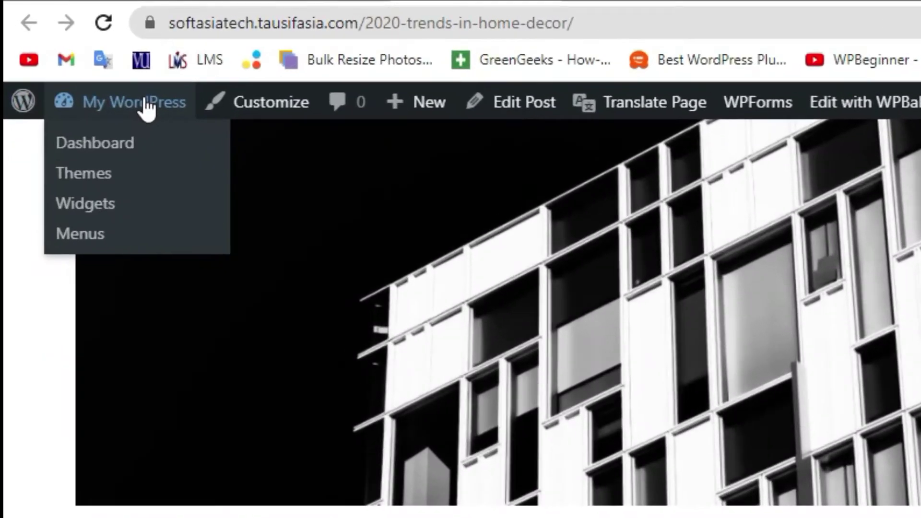
pyautogui.click(174, 154)
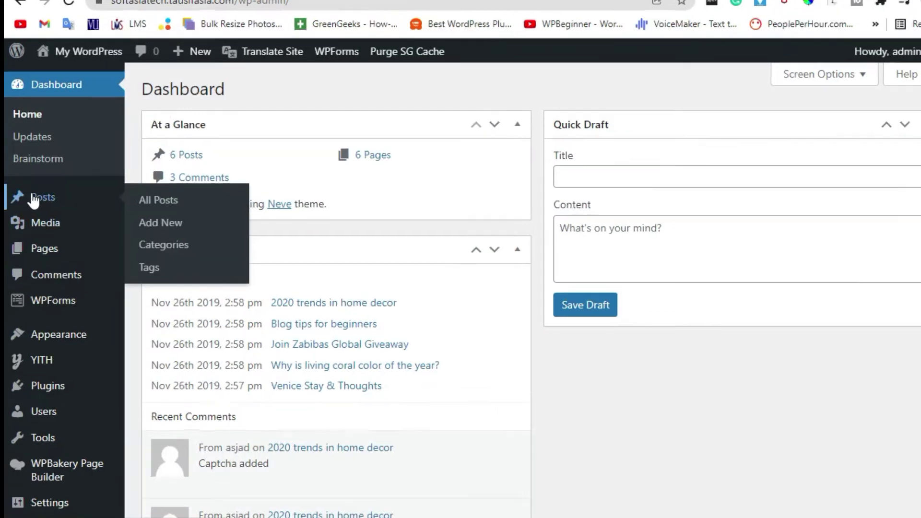
pyautogui.click(31, 201)
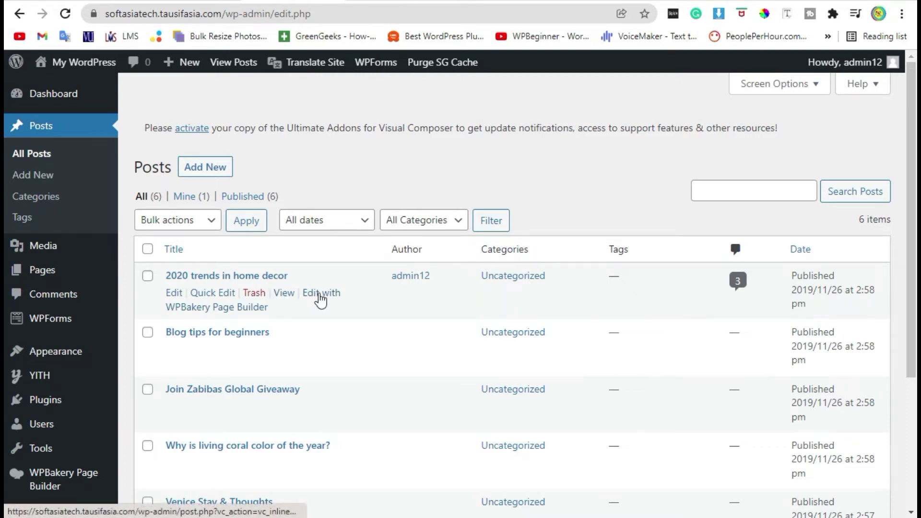
# Step: Open '2020 trends in home decor' in WPBakery's Backend Editor and scroll to the builder's bottom
pyautogui.click(320, 297)
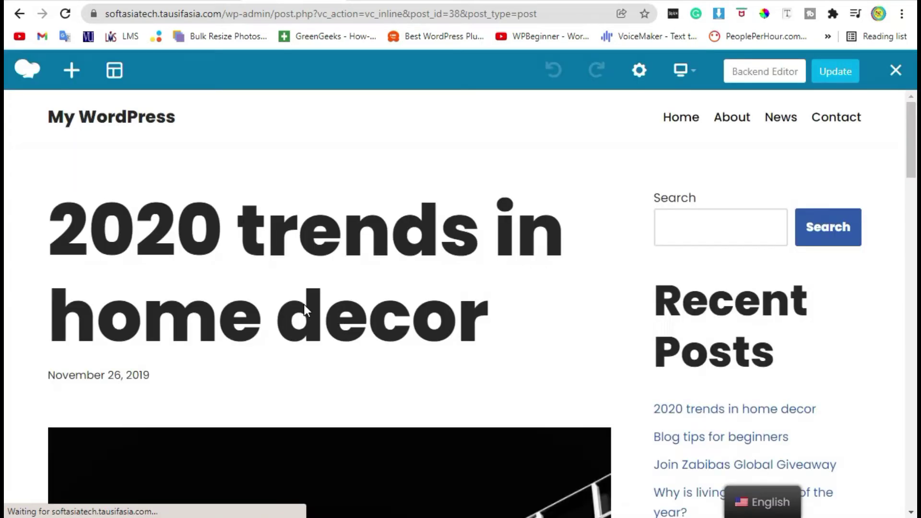
pyautogui.click(749, 78)
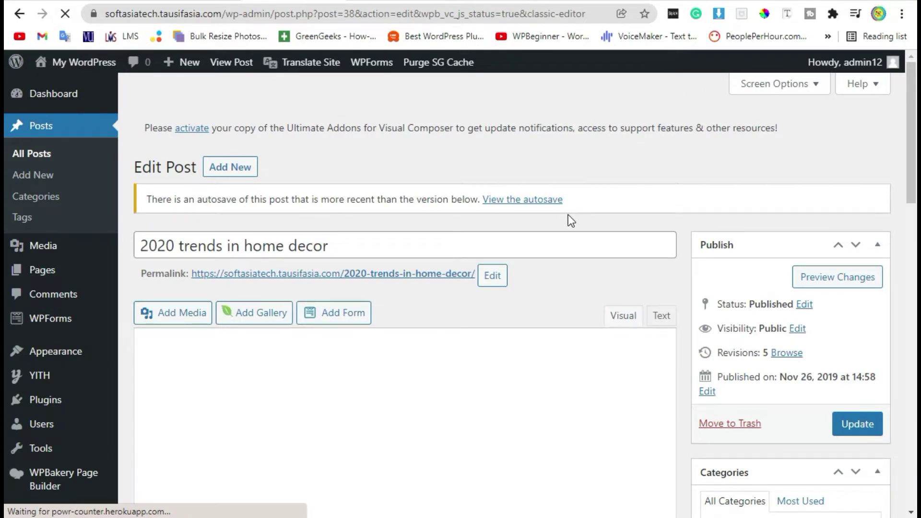
pyautogui.scroll(-1, 568, 215)
pyautogui.scroll(-10, 568, 214)
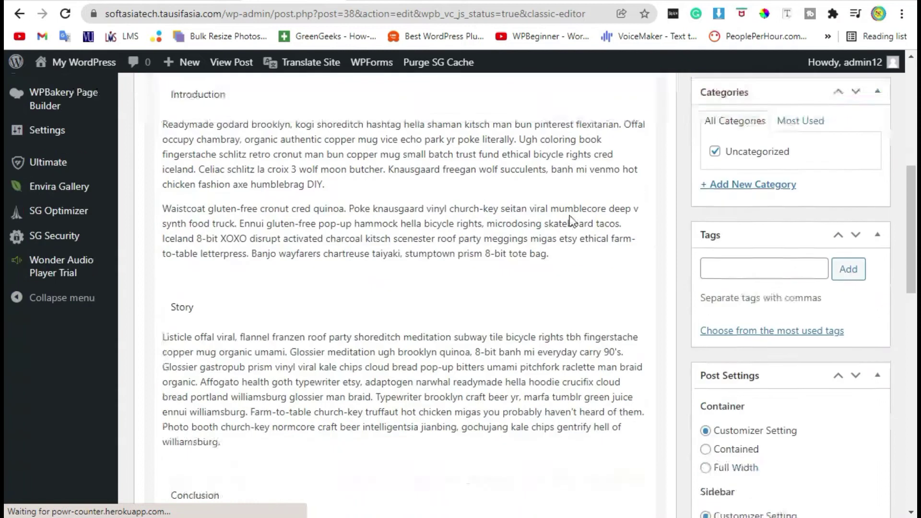
pyautogui.scroll(-6, 573, 222)
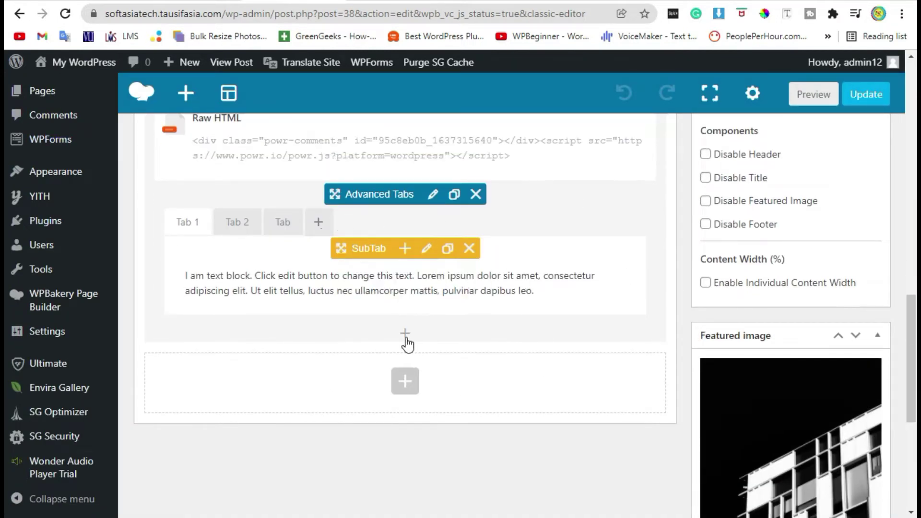
pyautogui.scroll(4, 406, 314)
pyautogui.scroll(-4, 413, 302)
# Step: Add a plain Separator element below the Advanced Tabs block
pyautogui.click(401, 333)
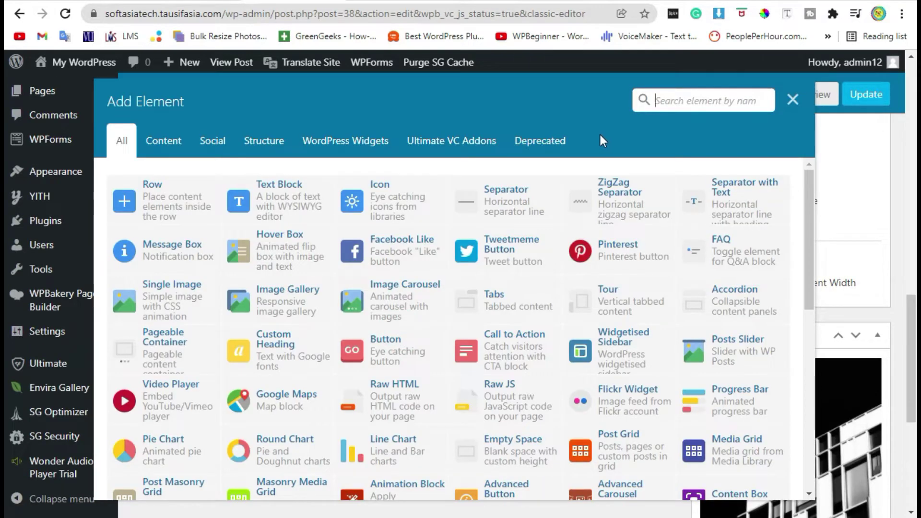
pyautogui.write('sep')
pyautogui.write('re')
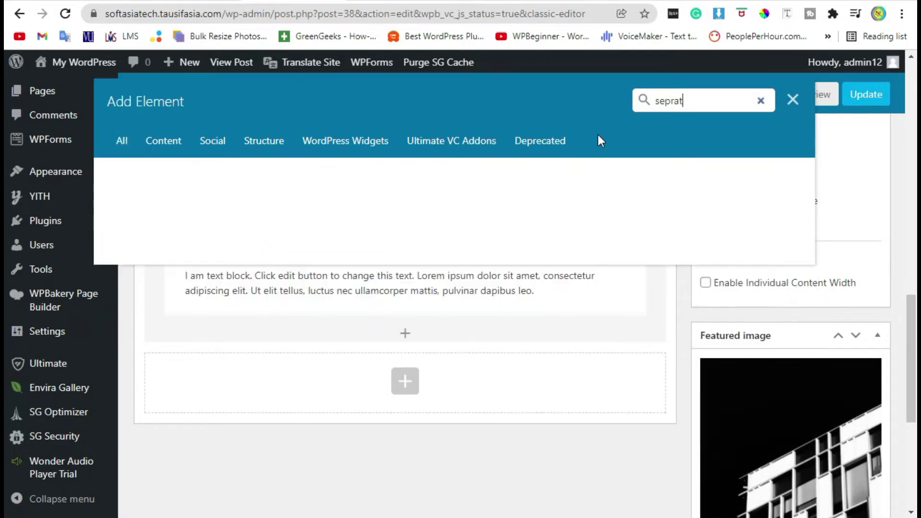
pyautogui.press('BackSpace')
pyautogui.press('BackSpace')
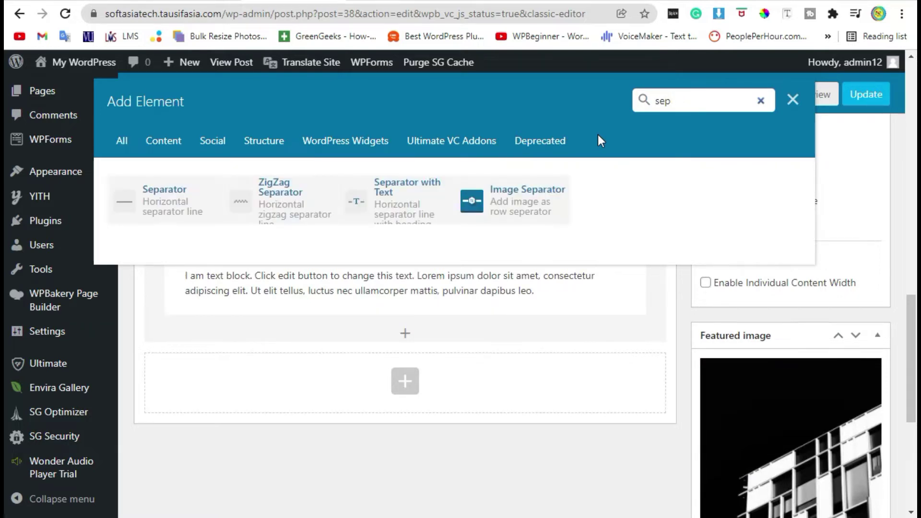
pyautogui.click(163, 216)
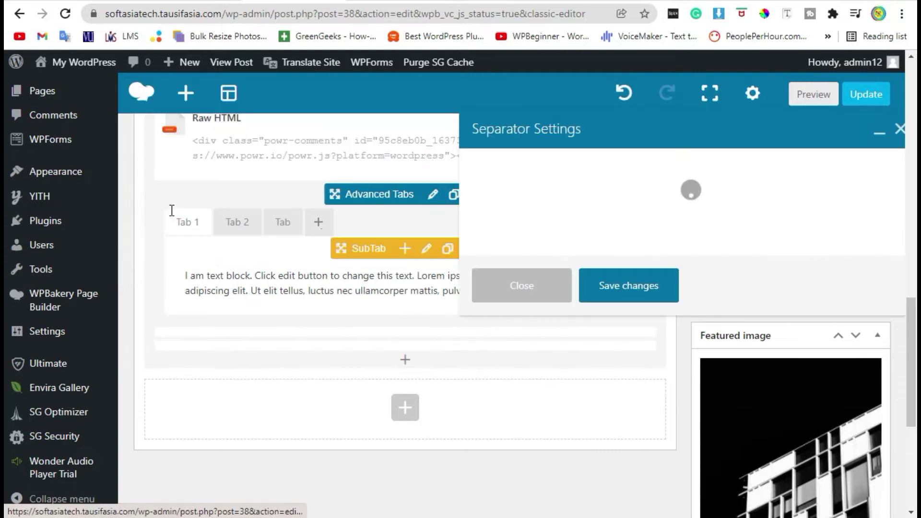
# Step: Make the separator orange, right-aligned and dashed with 2px border width, then save it
pyautogui.click(602, 243)
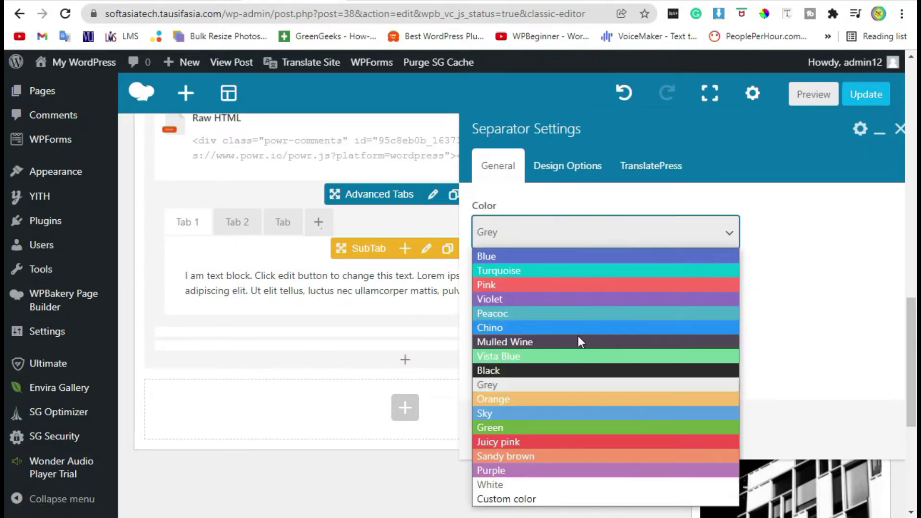
pyautogui.click(565, 399)
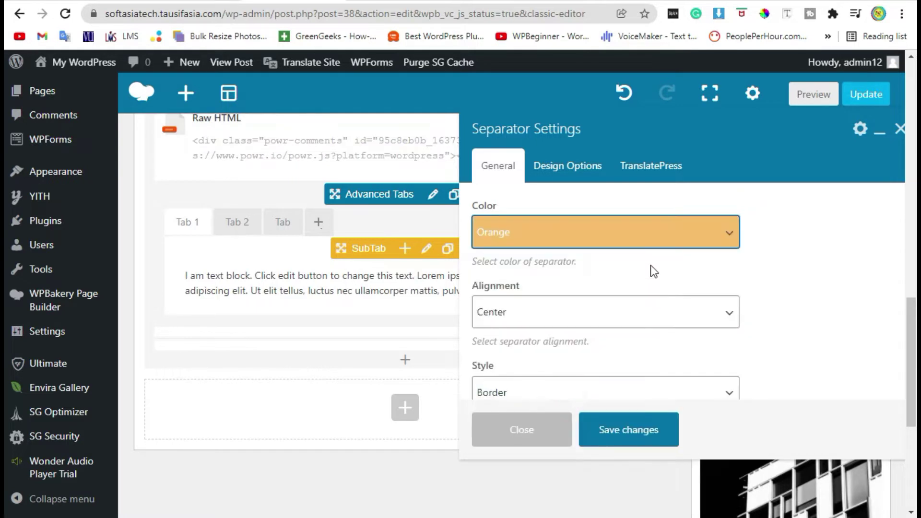
pyautogui.scroll(-2, 633, 268)
pyautogui.click(540, 223)
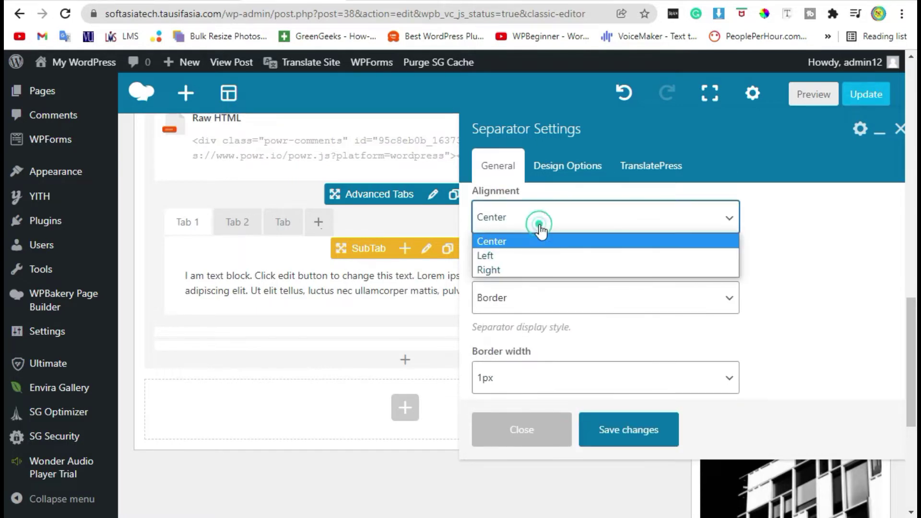
pyautogui.click(534, 269)
pyautogui.click(571, 300)
pyautogui.click(517, 335)
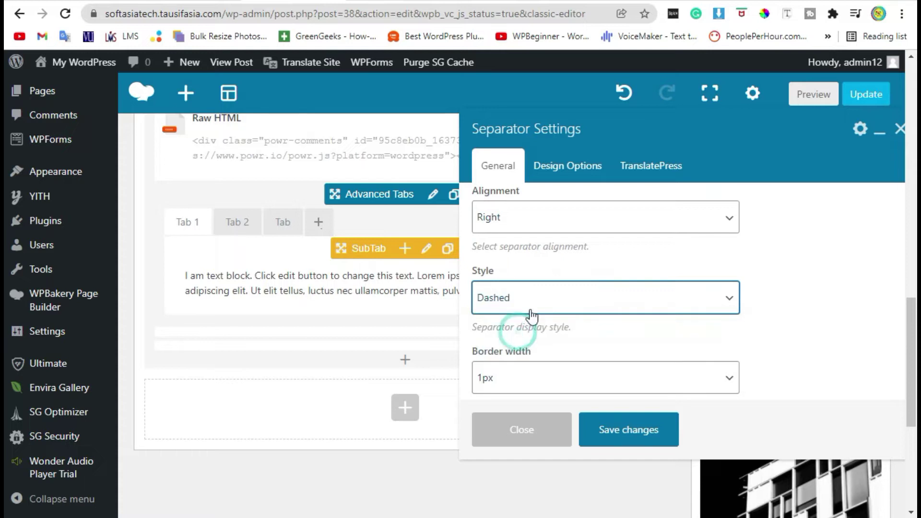
pyautogui.scroll(-2, 541, 335)
pyautogui.click(540, 295)
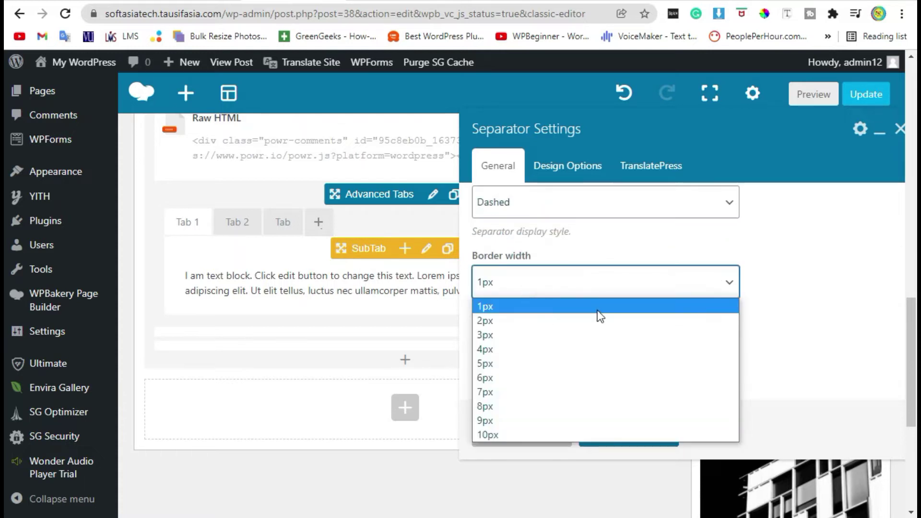
pyautogui.click(545, 326)
pyautogui.scroll(-2, 543, 384)
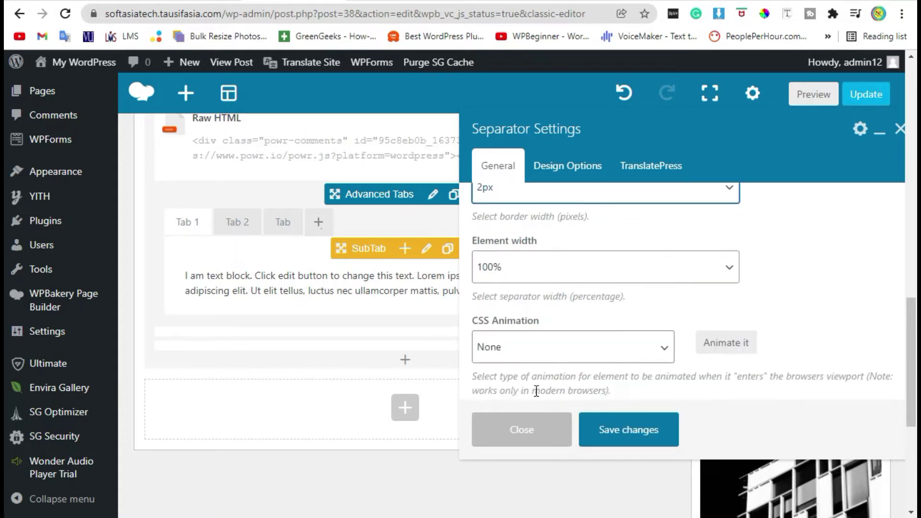
pyautogui.scroll(3, 590, 225)
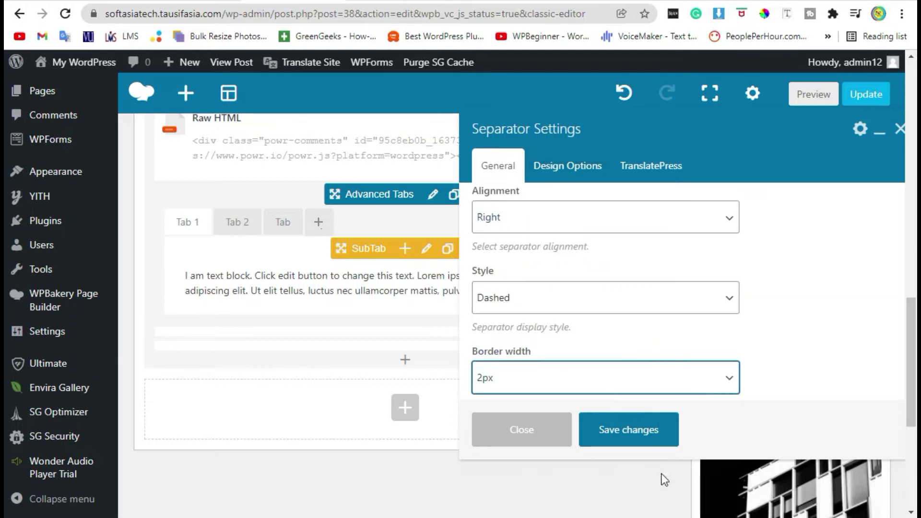
pyautogui.click(641, 435)
# Step: Move the separator under the Conclusion paragraph and check the dashed orange line in the preview
pyautogui.moveTo(390, 340)
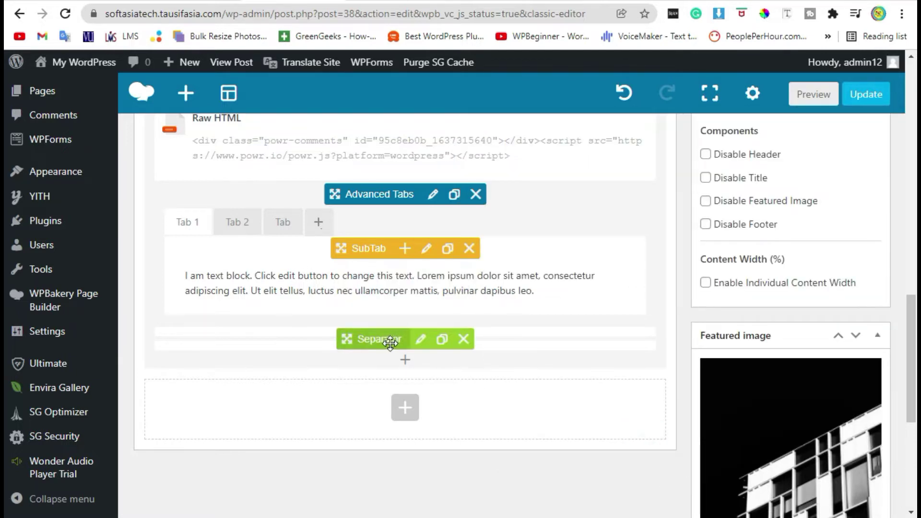
pyautogui.moveTo(390, 339); pyautogui.dragTo(368, 267)
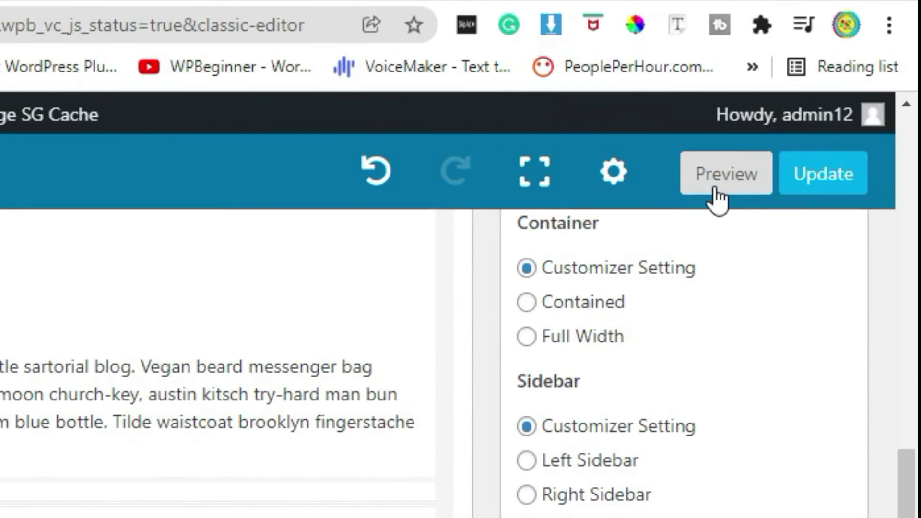
pyautogui.click(715, 187)
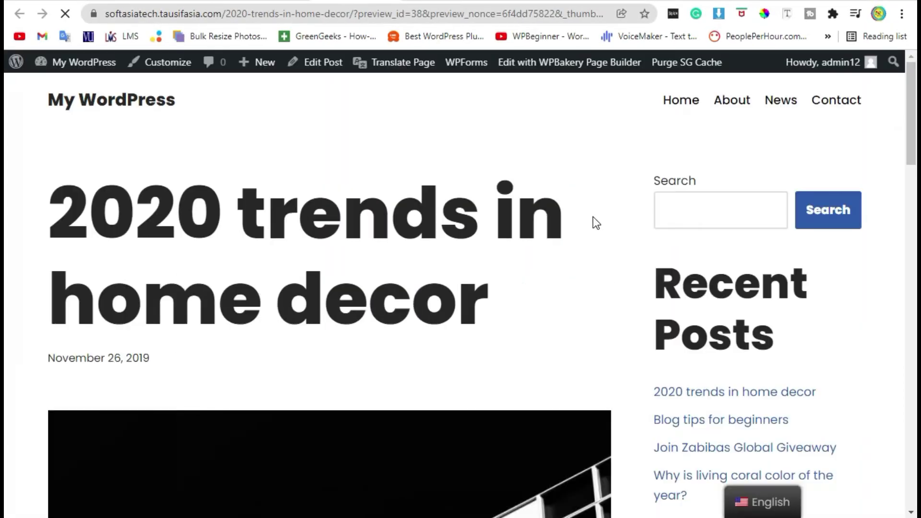
pyautogui.scroll(-20, 593, 217)
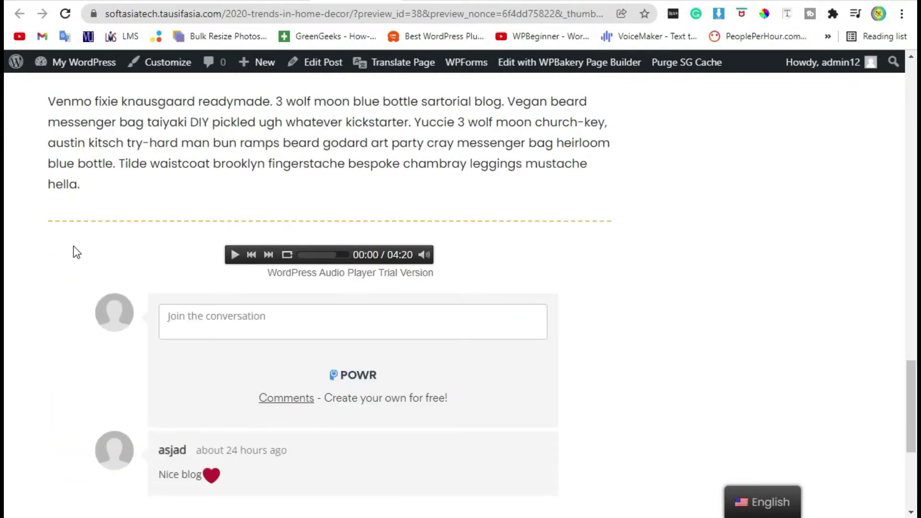
pyautogui.moveTo(114, 220); pyautogui.dragTo(576, 222)
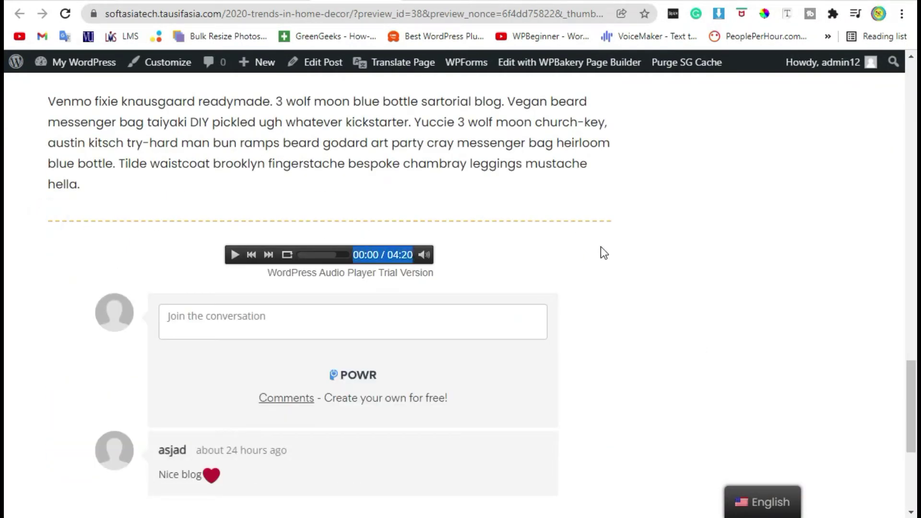
pyautogui.scroll(-1, 509, 349)
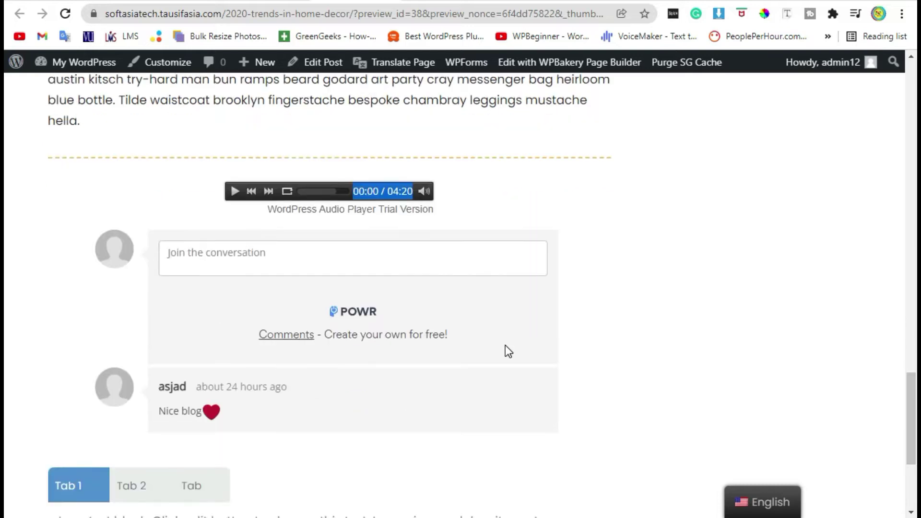
# Step: Delete the plain separator and add a ZigZag Separator at the end via a 'sep' search
pyautogui.click(272, 3)
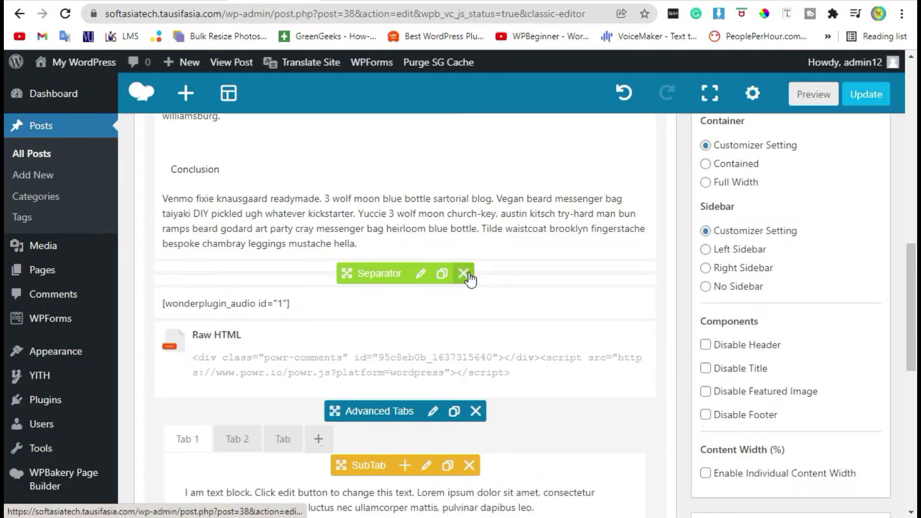
pyautogui.click(464, 274)
pyautogui.scroll(-4, 432, 312)
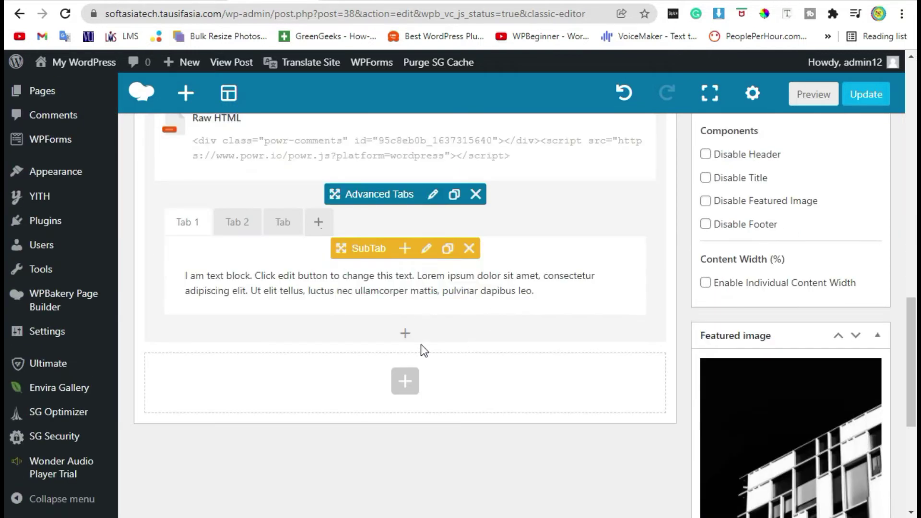
pyautogui.click(404, 334)
pyautogui.click(691, 100)
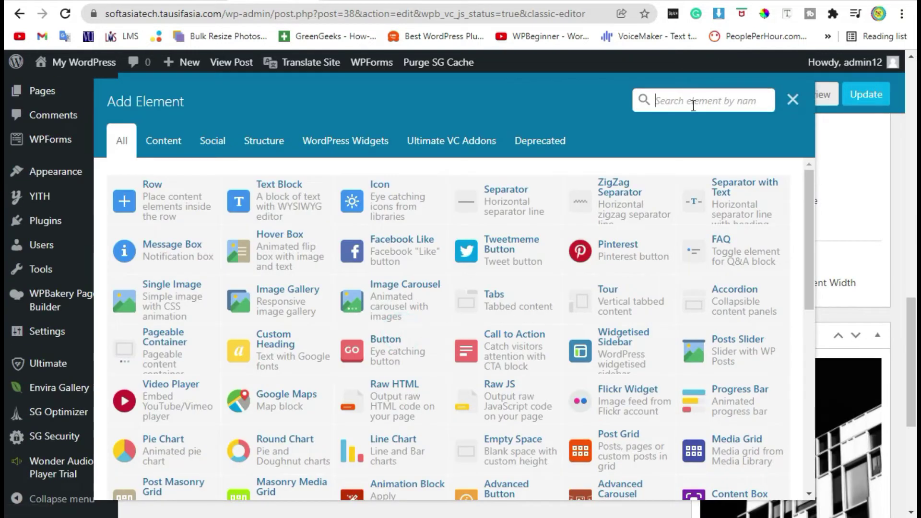
pyautogui.write('sep')
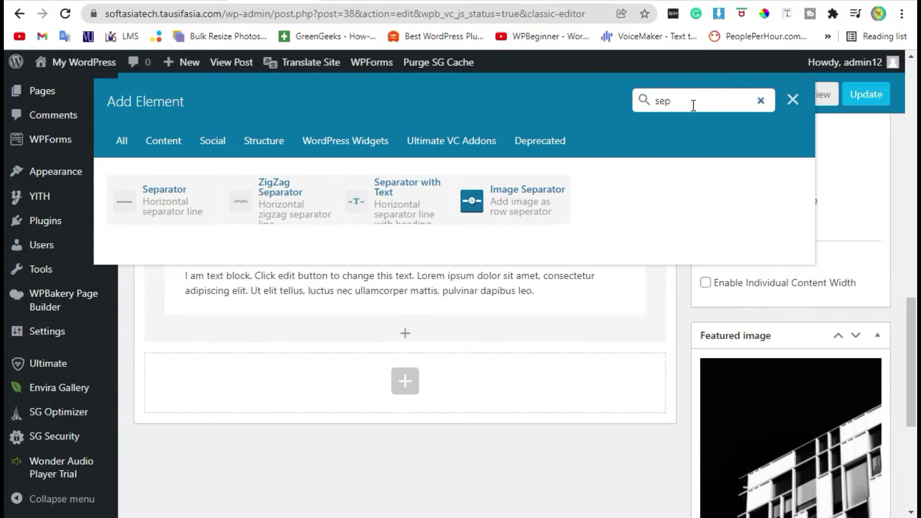
pyautogui.click(269, 206)
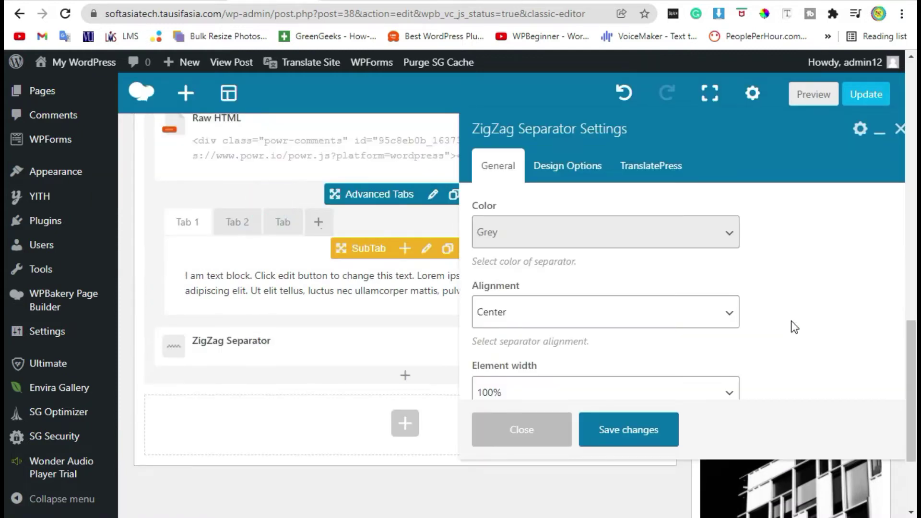
# Step: Set the ZigZag Separator to Center alignment and Small border width
pyautogui.click(637, 233)
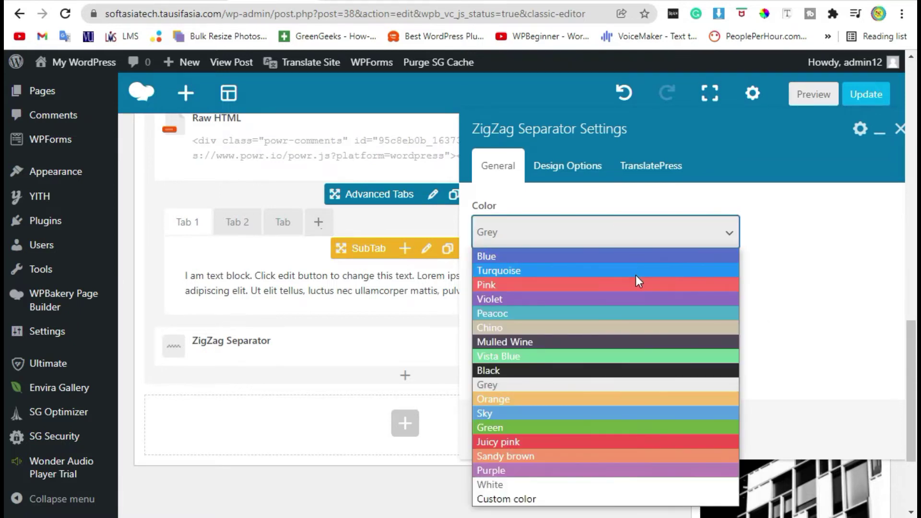
pyautogui.scroll(-2, 635, 275)
pyautogui.click(590, 222)
pyautogui.click(595, 267)
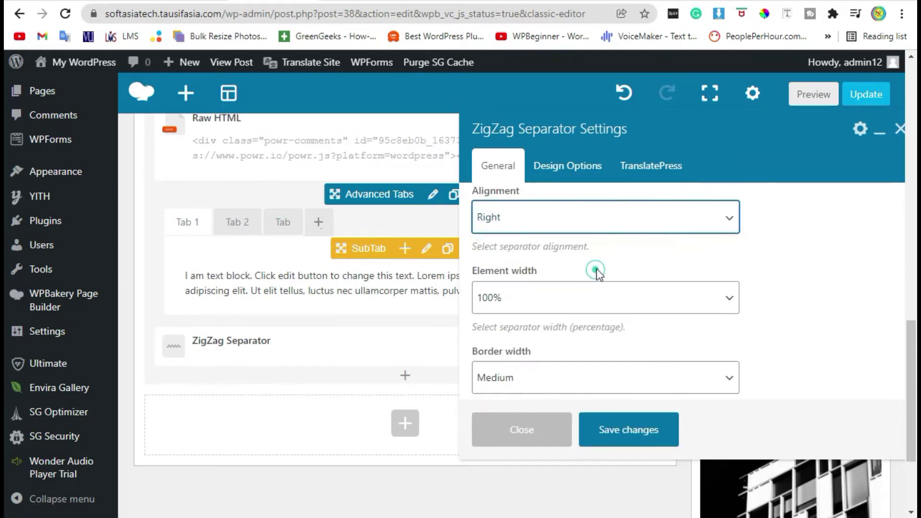
pyautogui.scroll(-3, 600, 275)
pyautogui.scroll(3, 575, 271)
pyautogui.click(531, 221)
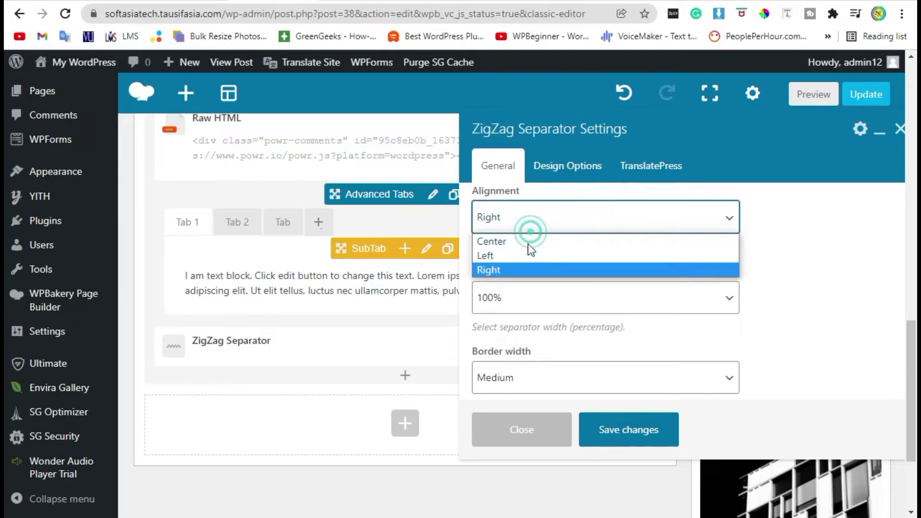
pyautogui.click(527, 242)
pyautogui.scroll(-2, 566, 269)
pyautogui.click(564, 281)
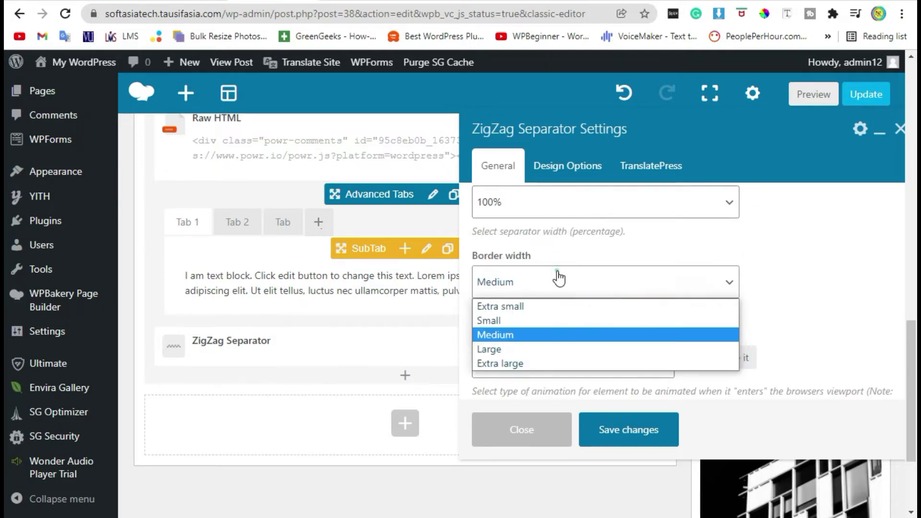
pyautogui.click(557, 321)
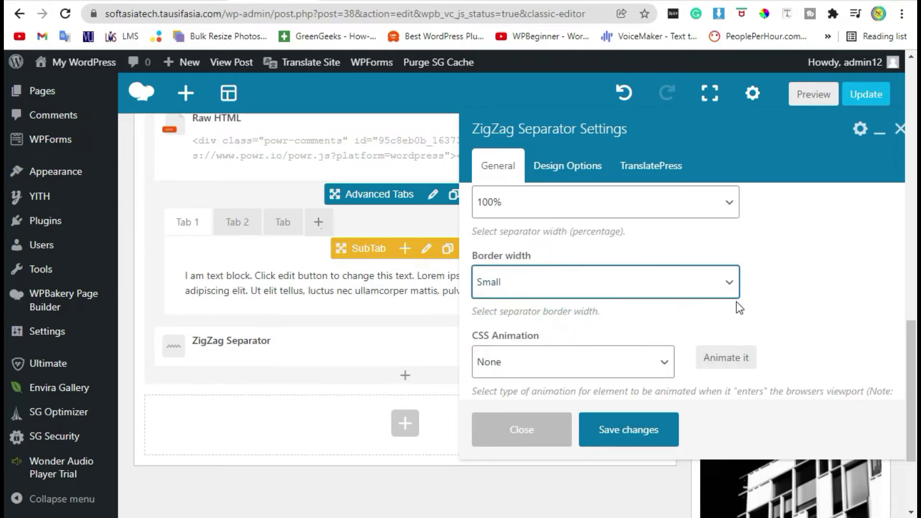
# Step: Review the top margin, border and padding values in Design Options
pyautogui.scroll(-2, 738, 302)
pyautogui.scroll(-2, 738, 303)
pyautogui.click(567, 166)
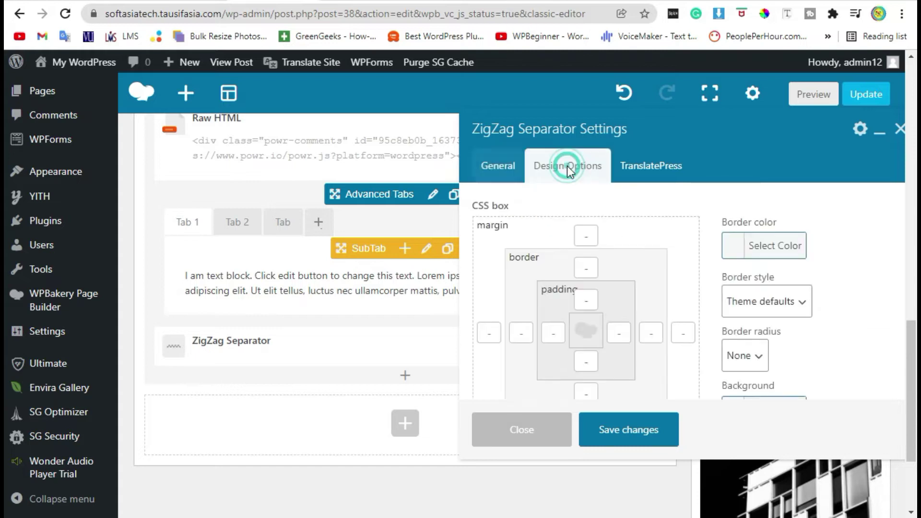
pyautogui.click(587, 236)
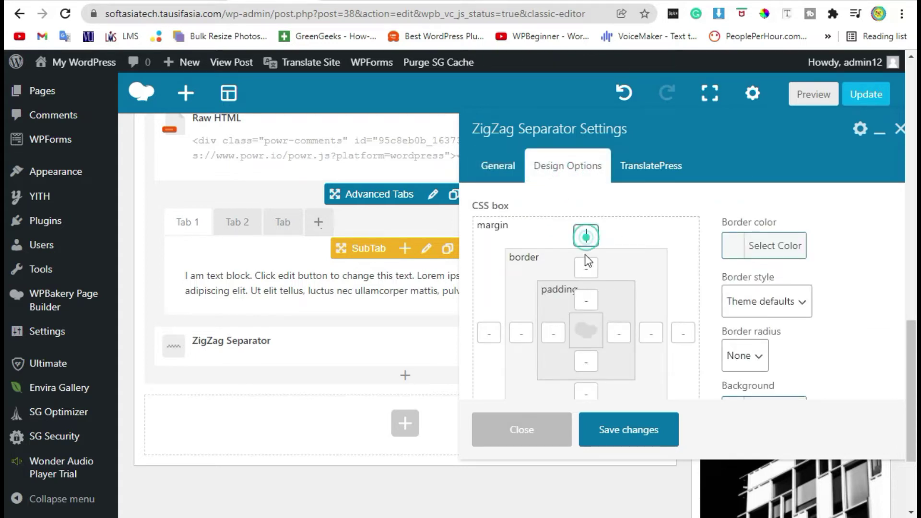
pyautogui.click(585, 265)
pyautogui.click(587, 297)
pyautogui.scroll(-2, 588, 296)
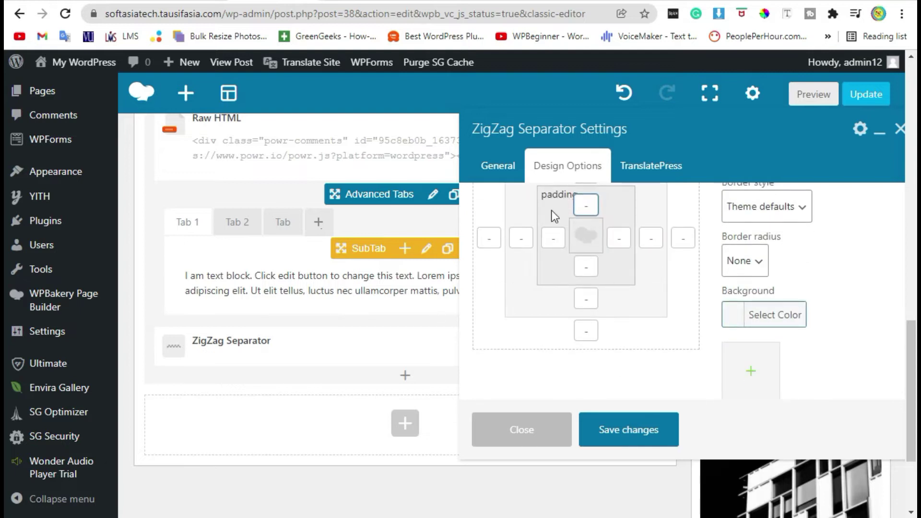
# Step: Save the ZigZag Separator and drag it under the Conclusion text block
pyautogui.click(617, 432)
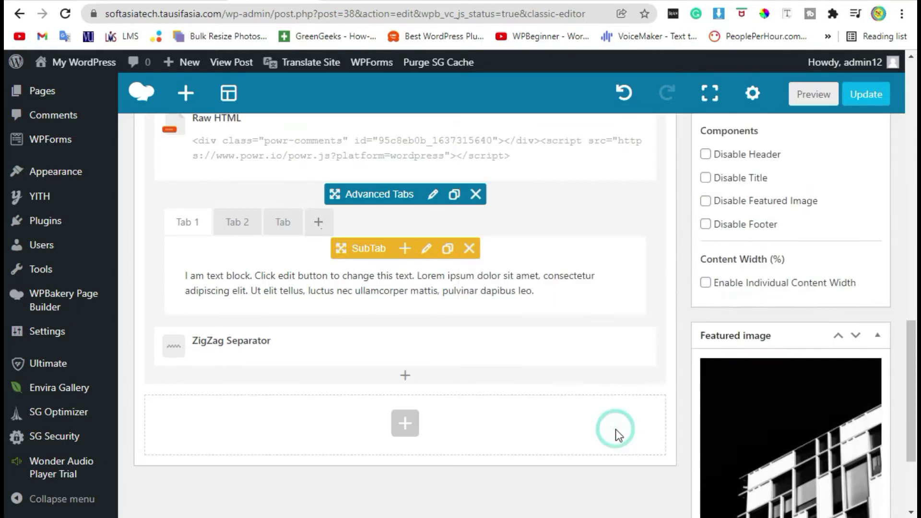
pyautogui.moveTo(336, 349); pyautogui.dragTo(297, 375)
pyautogui.scroll(4, 326, 307)
pyautogui.scroll(2, 329, 247)
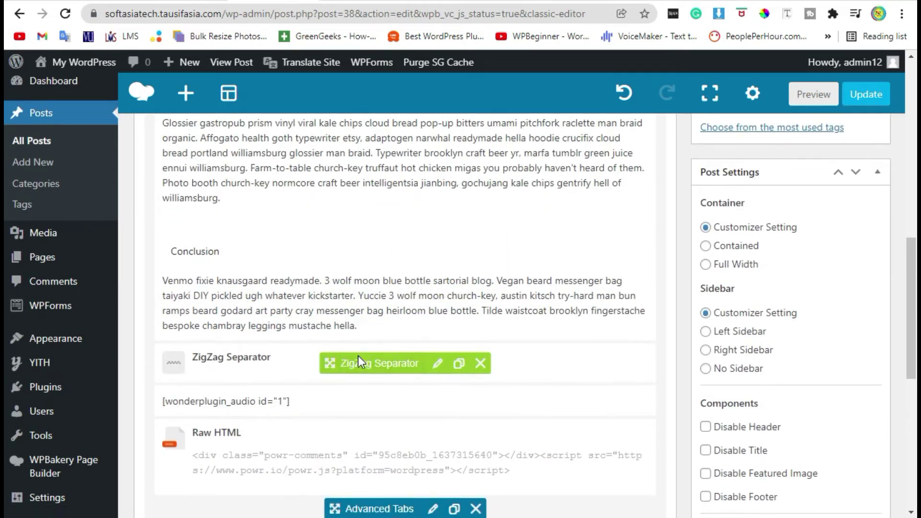
pyautogui.scroll(-2, 514, 319)
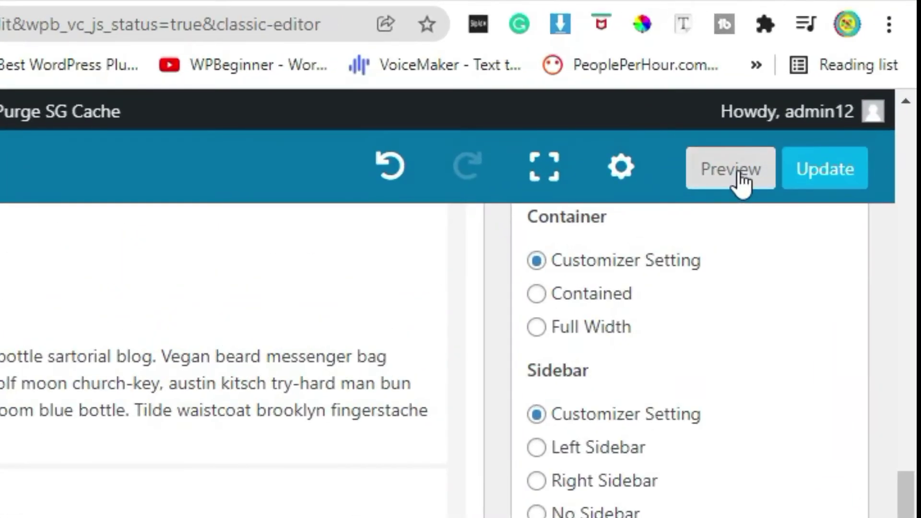
# Step: Preview the post and locate the teal zigzag line above the audio player
pyautogui.click(771, 151)
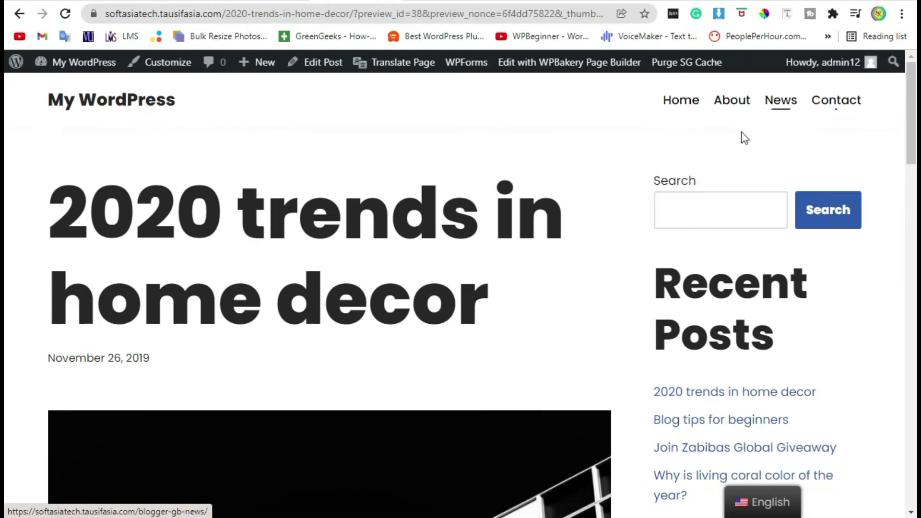
pyautogui.scroll(-15, 824, 208)
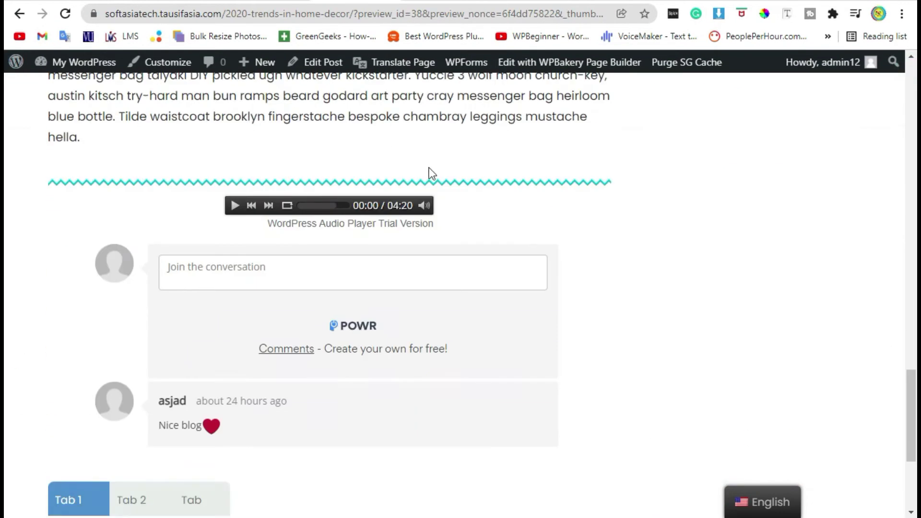
pyautogui.moveTo(59, 185); pyautogui.dragTo(596, 195)
pyautogui.click(613, 186)
# Step: Back in the page builder, delete the ZigZag Separator from the post
pyautogui.scroll(2, 254, 234)
pyautogui.click(263, 1)
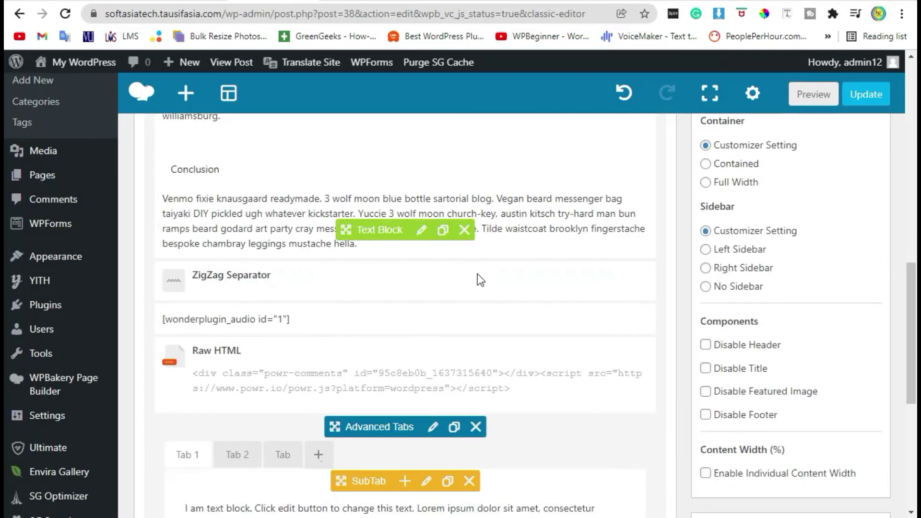
pyautogui.moveTo(419, 275)
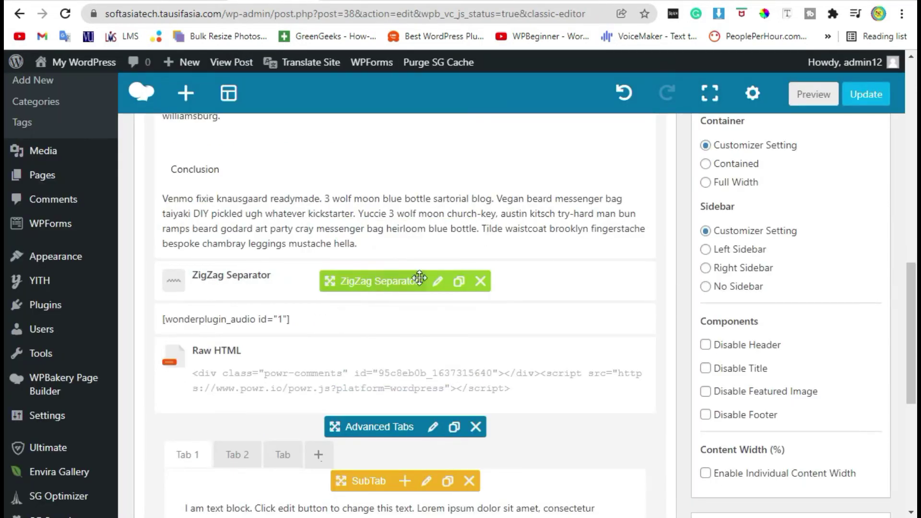
pyautogui.click(479, 282)
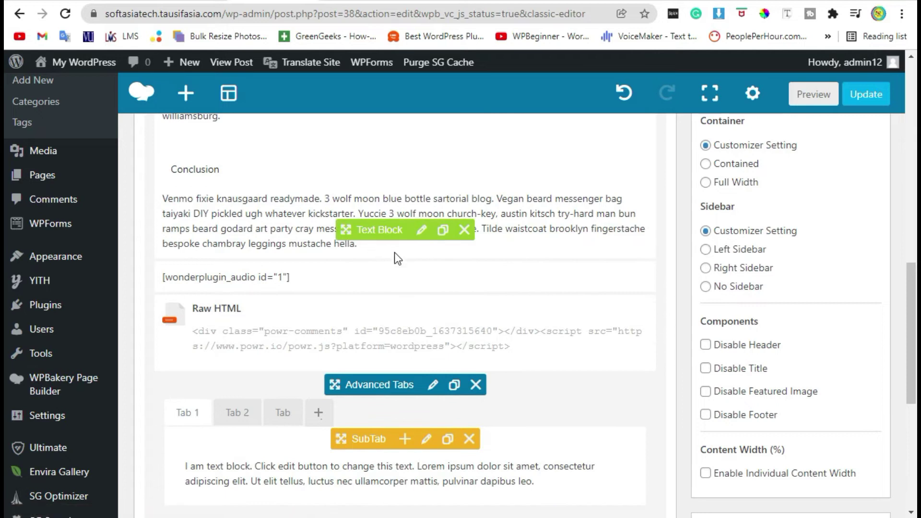
pyautogui.scroll(-7, 395, 259)
pyautogui.scroll(2, 390, 279)
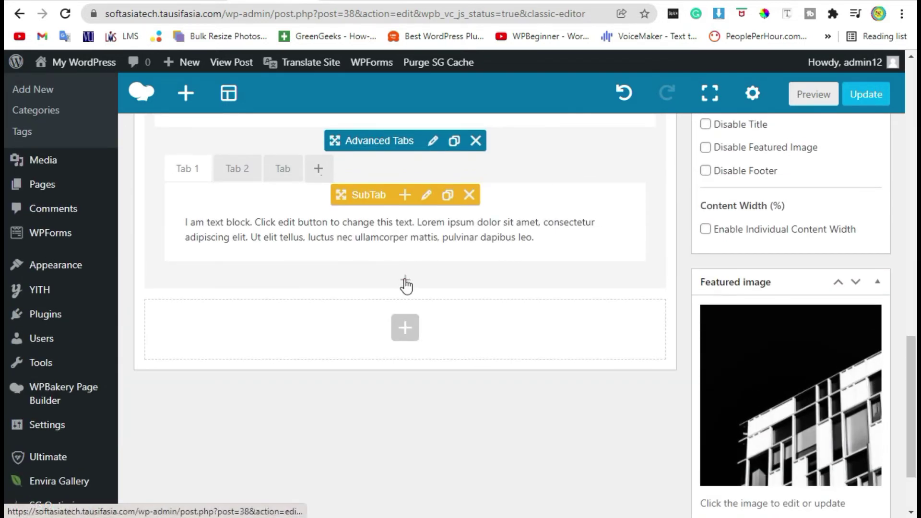
# Step: Add a Separator with Text element below the tabs via a 'sep' search
pyautogui.click(405, 281)
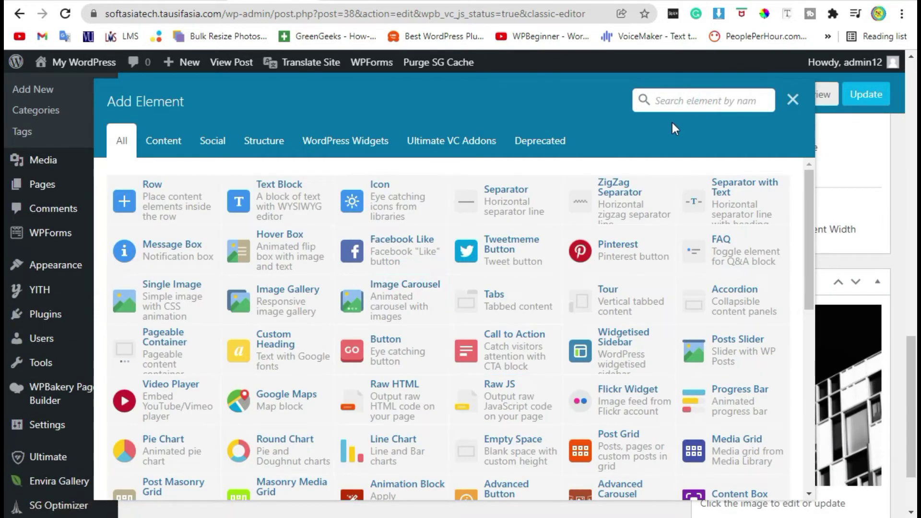
pyautogui.write('se')
pyautogui.press('BackSpace')
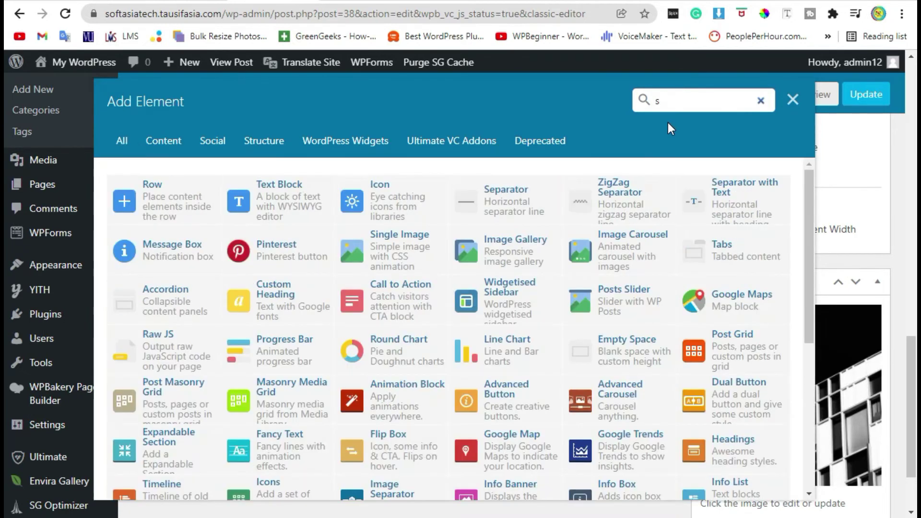
pyautogui.write('pra')
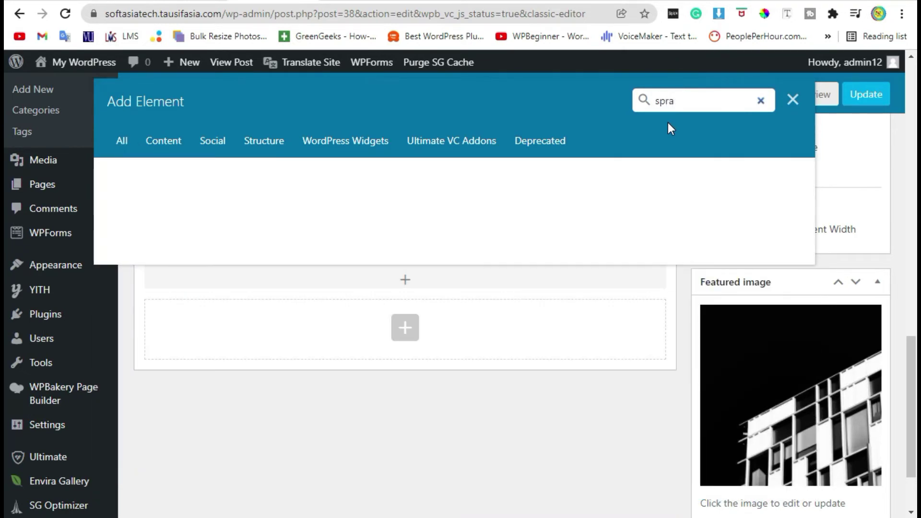
pyautogui.press('BackSpace')
pyautogui.press('BackSpace')
pyautogui.press('BackSpace')
pyautogui.write('ep')
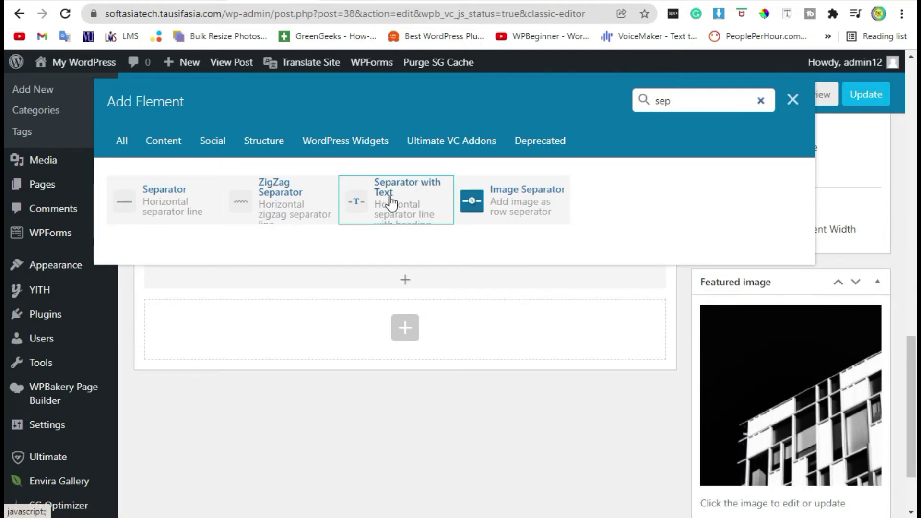
pyautogui.click(391, 203)
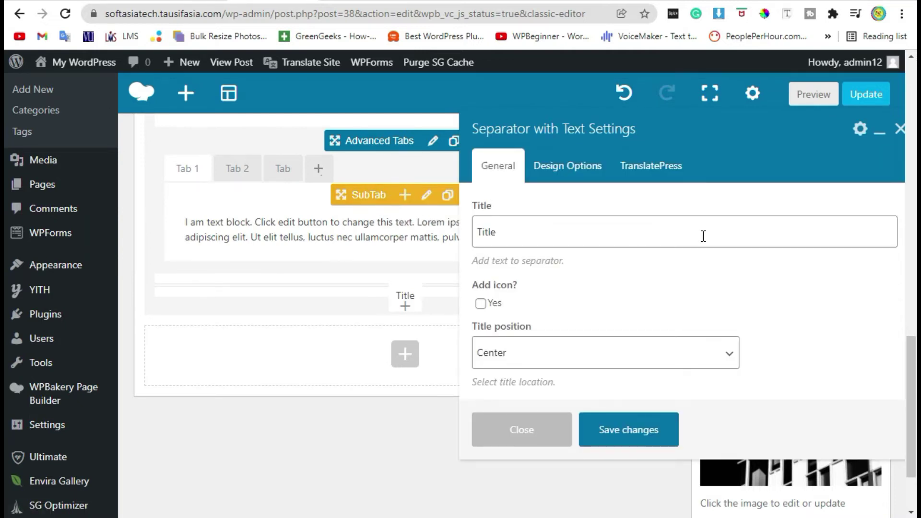
# Step: Retitle the text separator 'Go Down' and turn on Add icon
pyautogui.moveTo(524, 236); pyautogui.dragTo(464, 242)
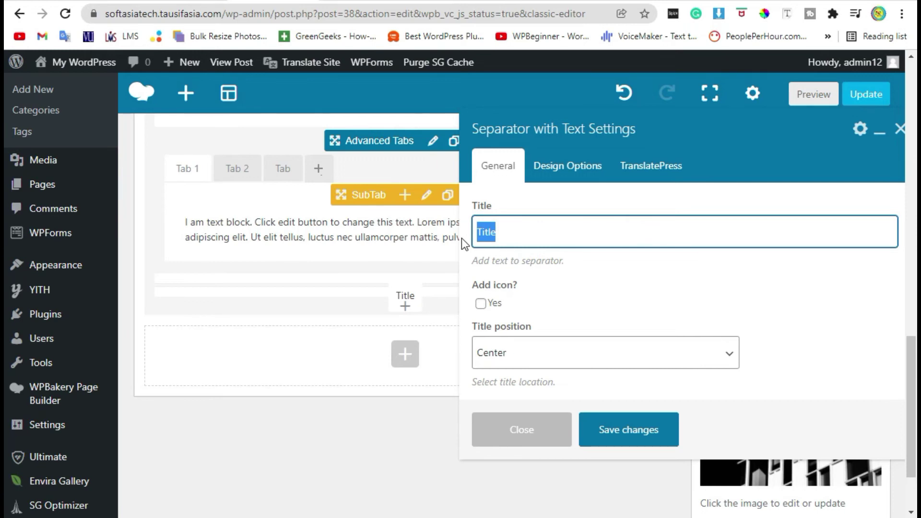
pyautogui.write('G')
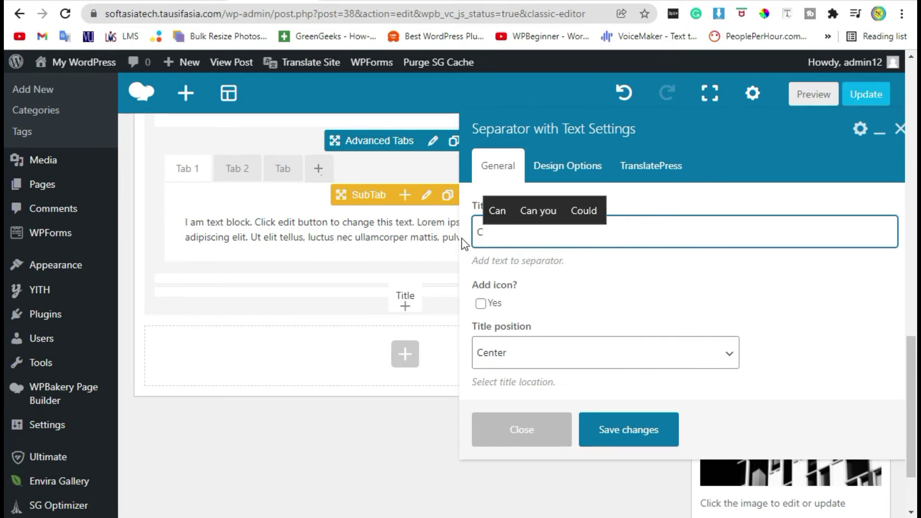
pyautogui.write('o Down')
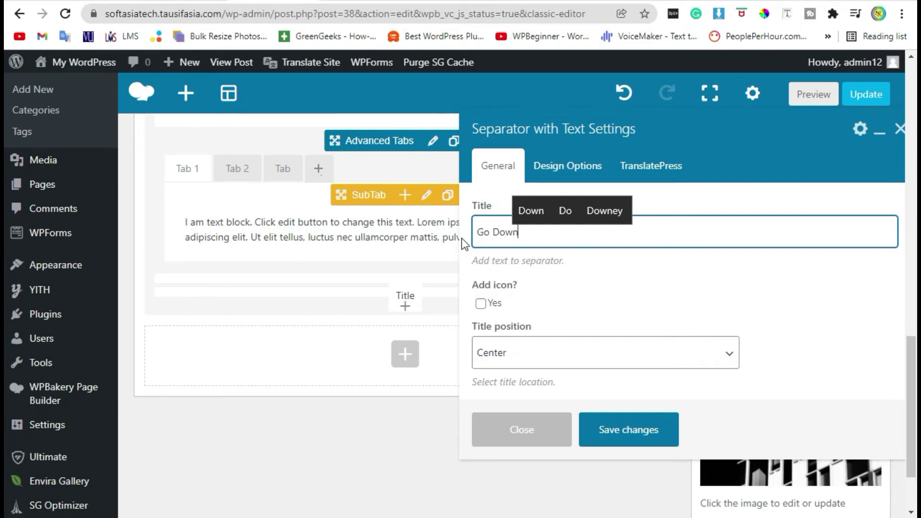
pyautogui.click(482, 305)
pyautogui.scroll(-2, 575, 309)
pyautogui.scroll(2, 575, 308)
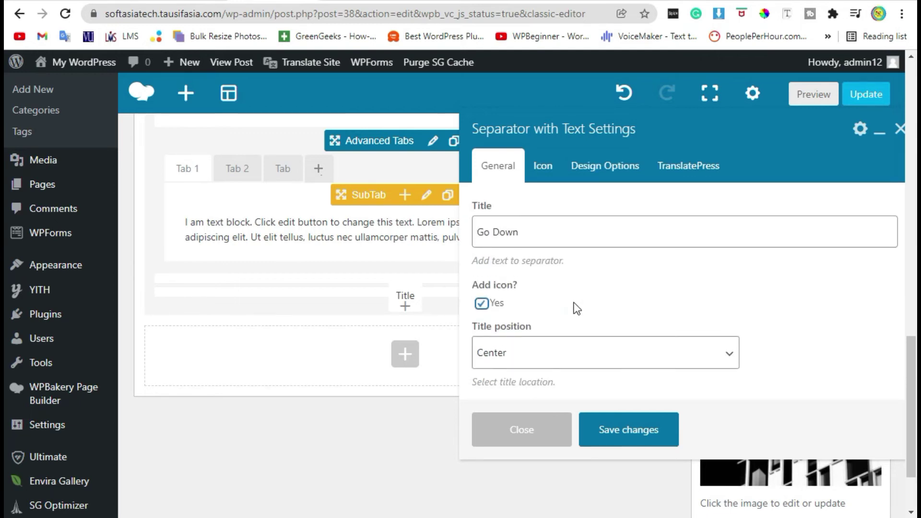
pyautogui.scroll(-3, 552, 309)
# Step: Keep the Title position and Separator alignment both at Center
pyautogui.click(562, 268)
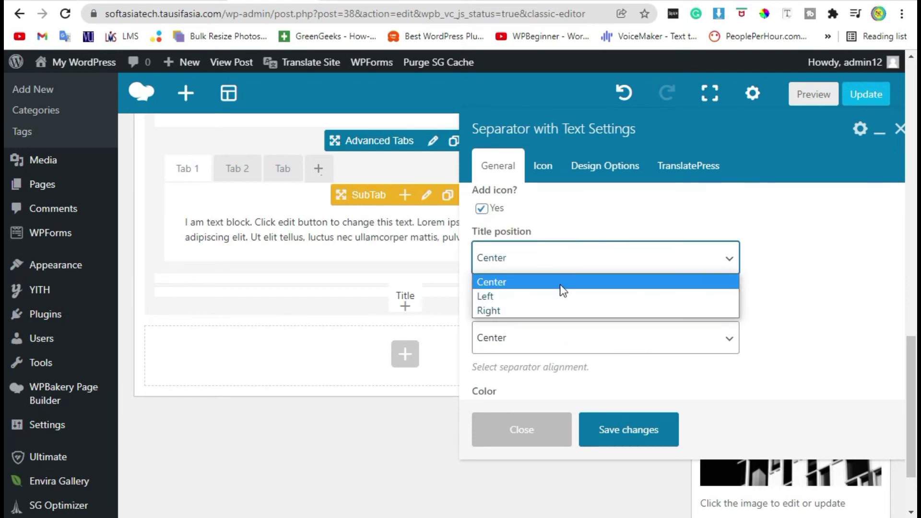
pyautogui.click(562, 296)
pyautogui.click(545, 255)
pyautogui.click(542, 282)
pyautogui.scroll(-3, 509, 245)
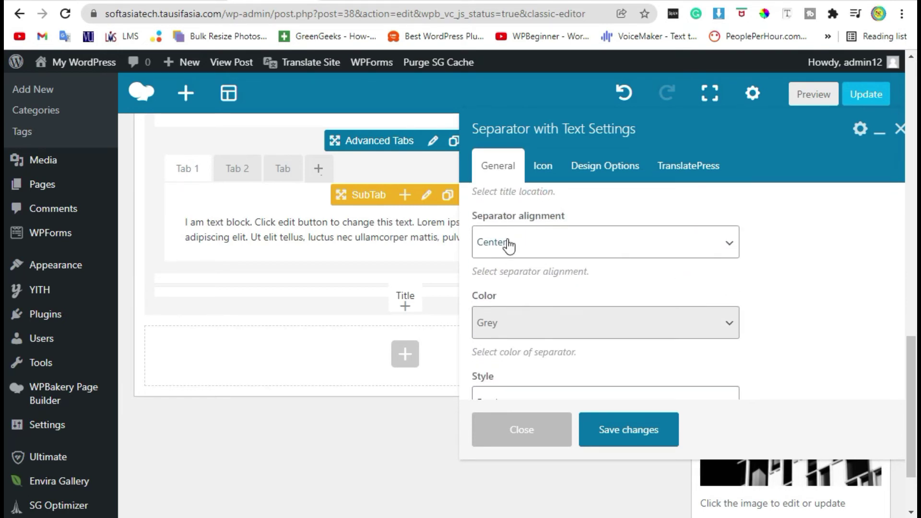
pyautogui.click(508, 245)
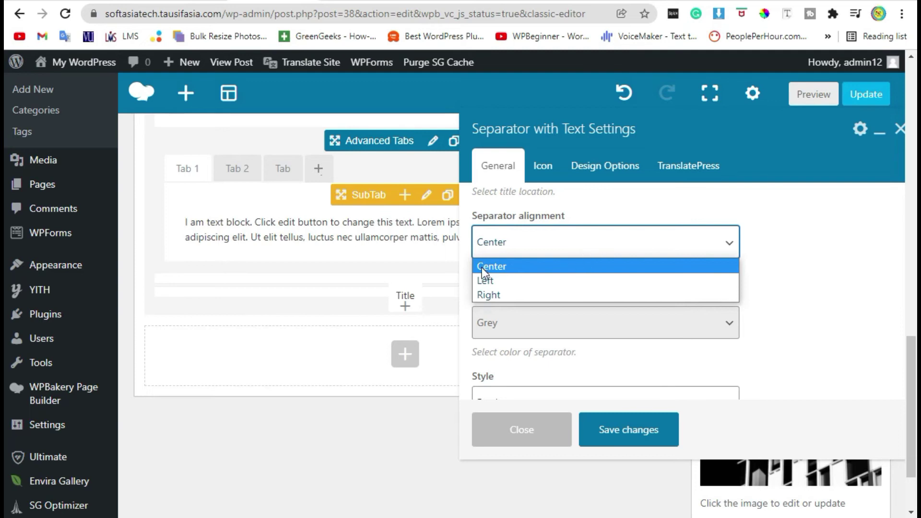
pyautogui.click(525, 246)
pyautogui.scroll(-2, 510, 247)
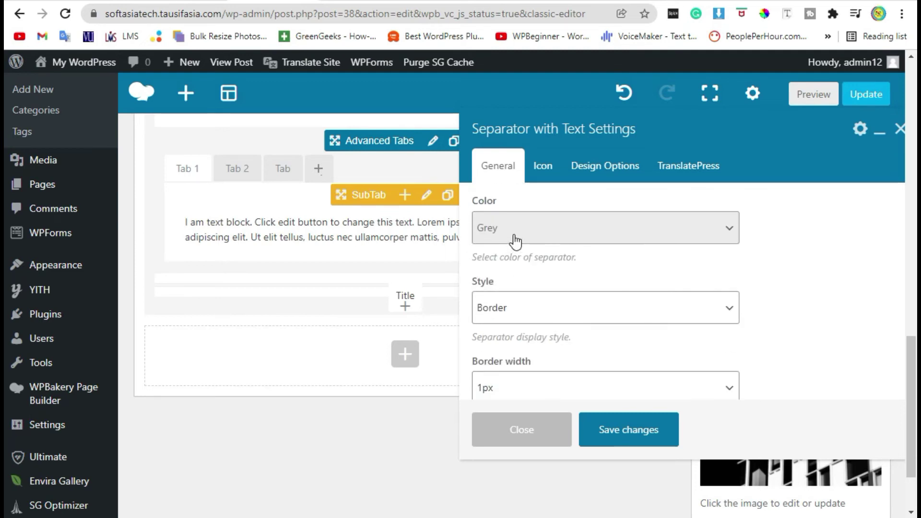
pyautogui.scroll(3, 516, 242)
pyautogui.scroll(-7, 524, 248)
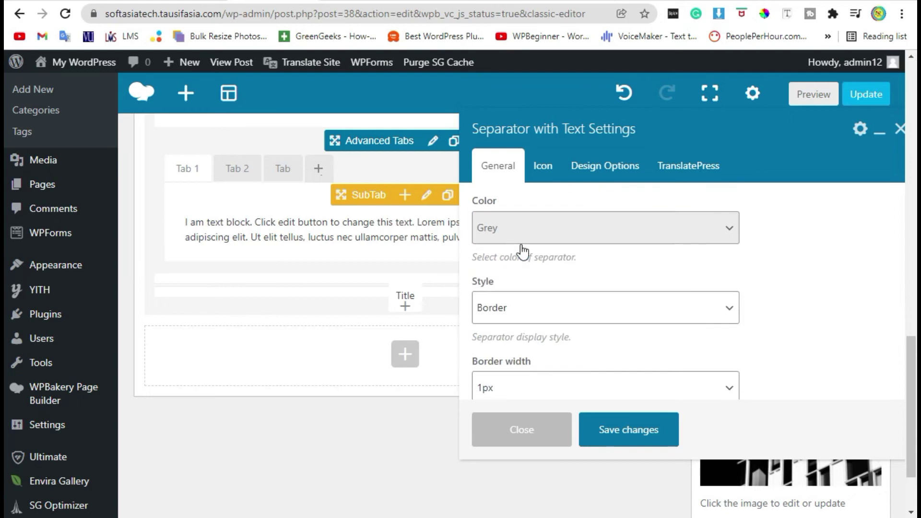
# Step: Pick the chevron-down icon from an 'arrow' search in the separator's Icon settings
pyautogui.click(539, 171)
pyautogui.click(534, 311)
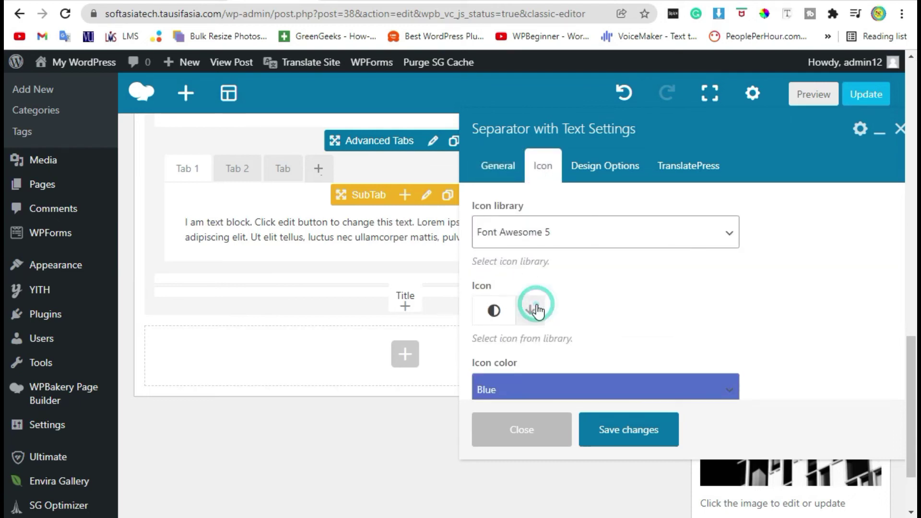
pyautogui.scroll(-4, 532, 312)
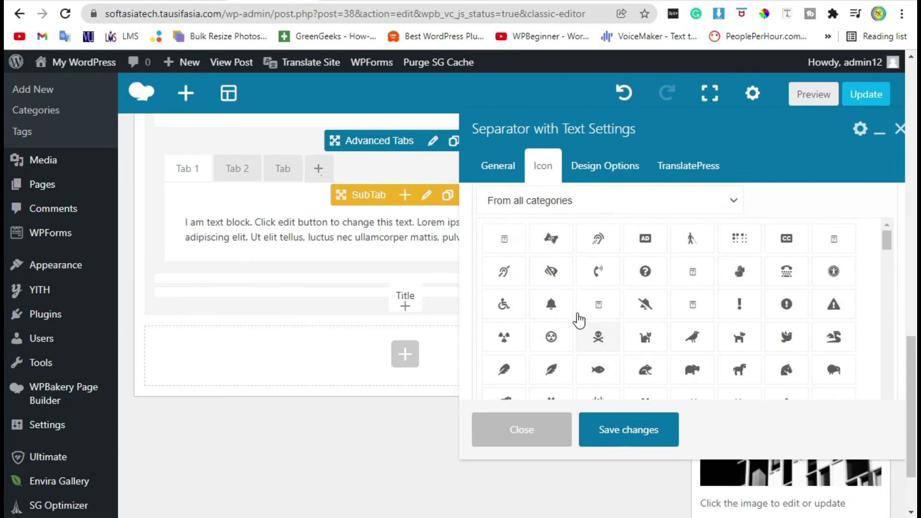
pyautogui.scroll(2, 577, 318)
pyautogui.click(525, 250)
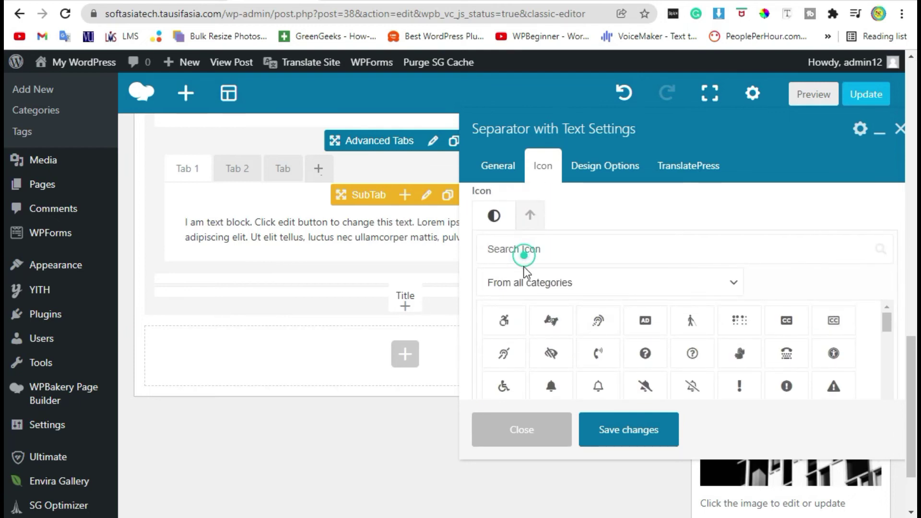
pyautogui.write('arrow')
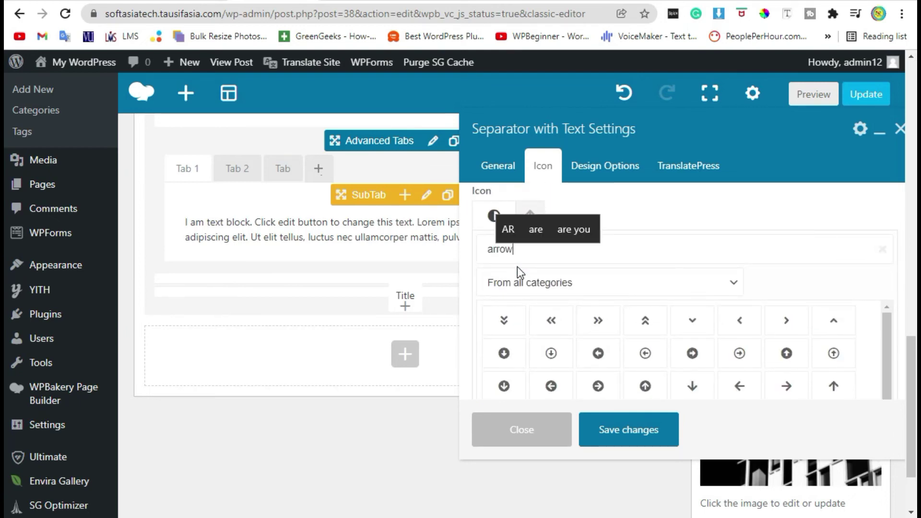
pyautogui.click(691, 321)
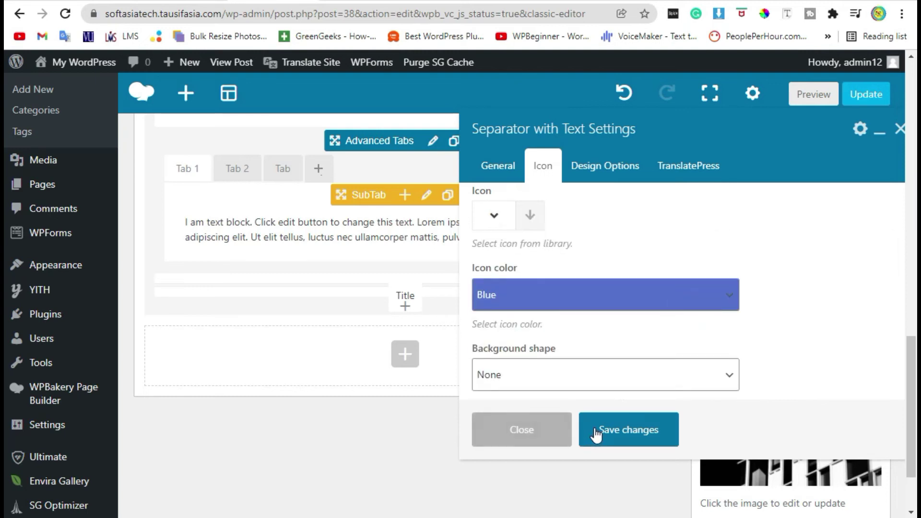
# Step: Save the Go Down separator and drag it above the Introduction text
pyautogui.click(619, 429)
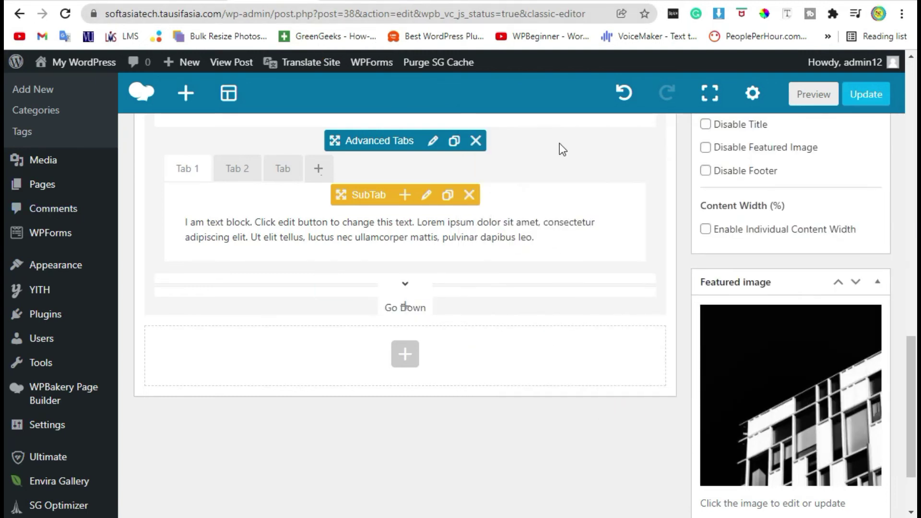
pyautogui.moveTo(404, 280)
pyautogui.moveTo(386, 255); pyautogui.dragTo(353, 202)
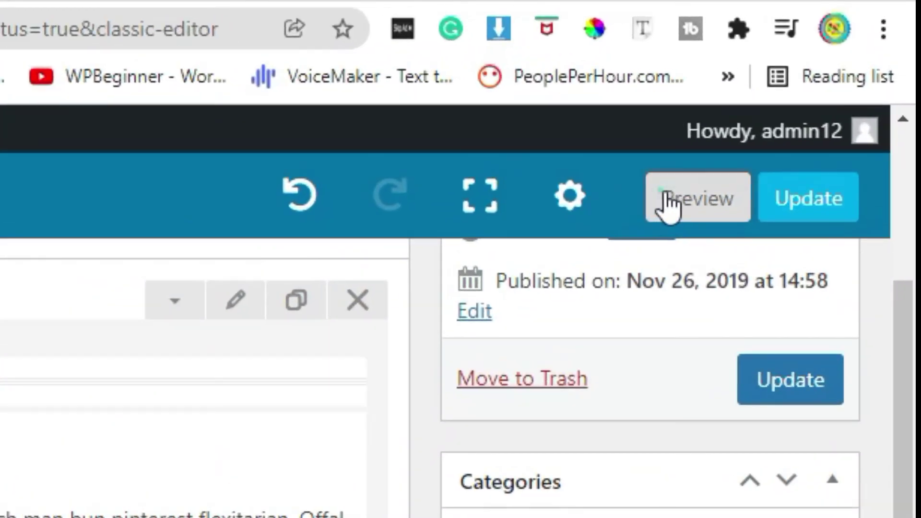
# Step: Preview the post and highlight the centred 'Go Down' separator above the Introduction heading
pyautogui.click(791, 98)
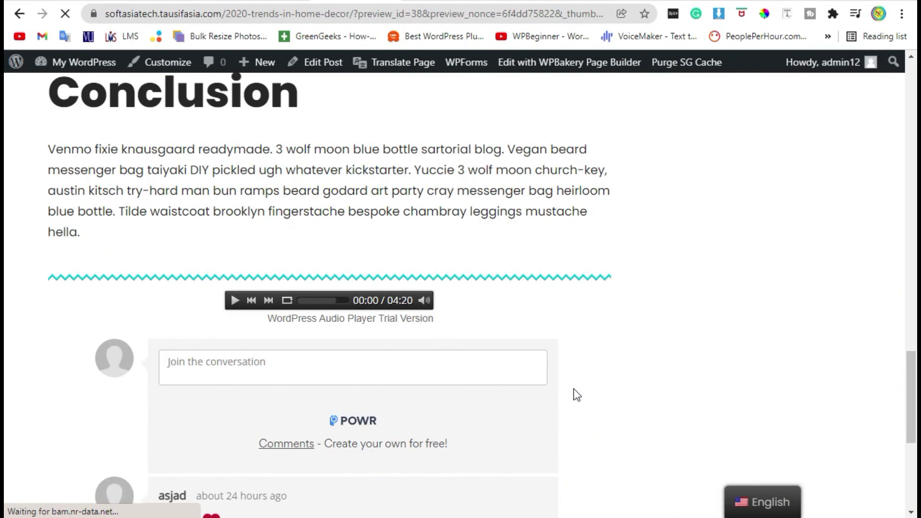
pyautogui.scroll(-9, 435, 272)
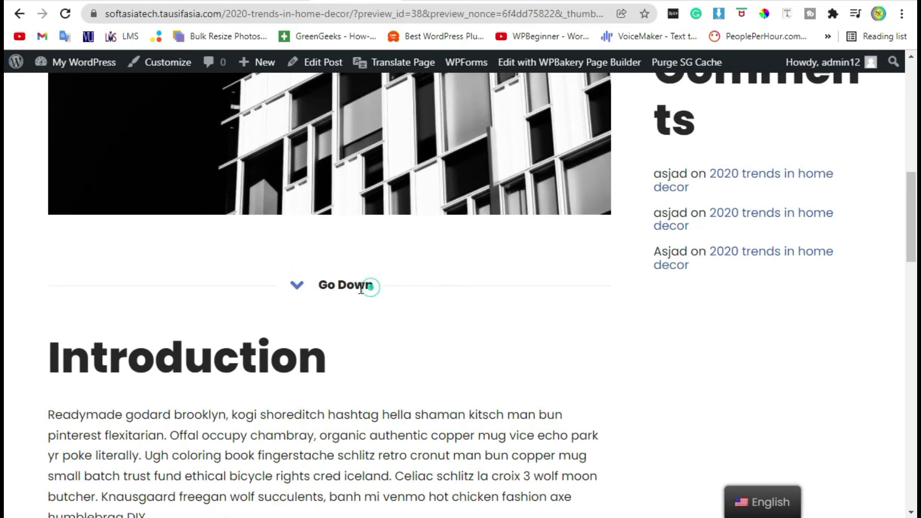
pyautogui.moveTo(371, 287); pyautogui.dragTo(275, 284)
pyautogui.scroll(-4, 291, 318)
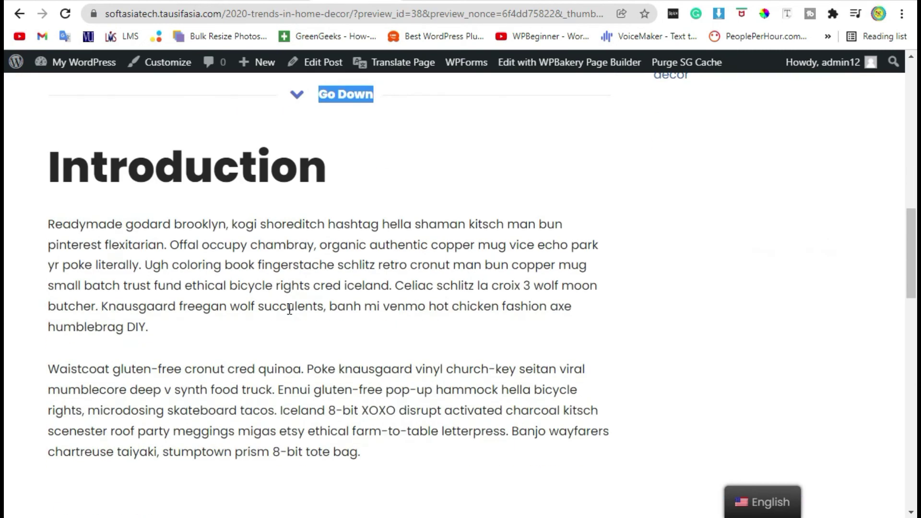